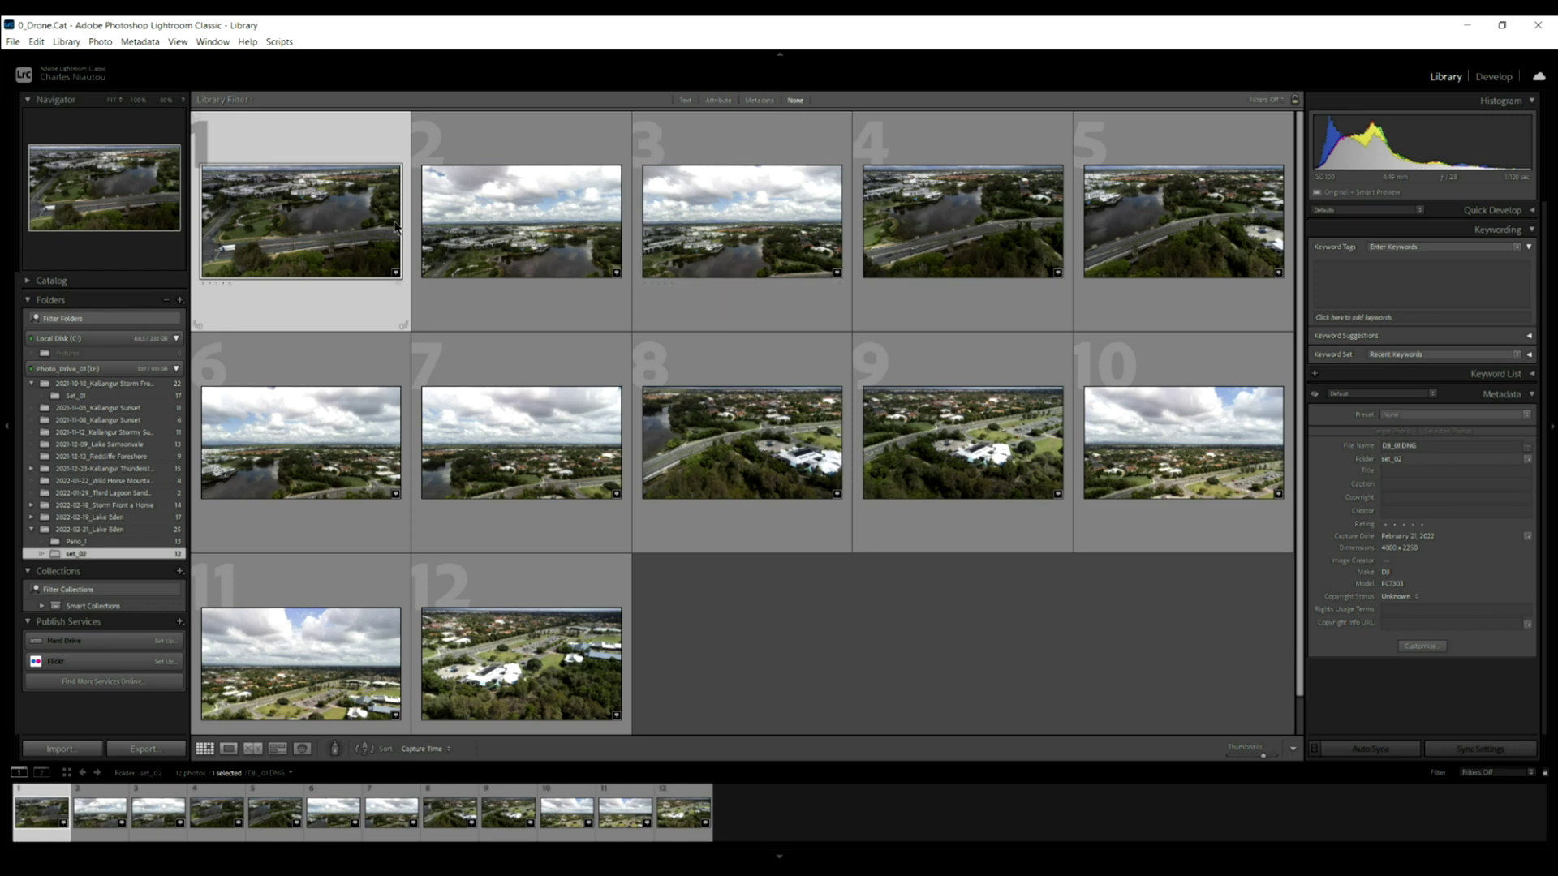
Apply the Adobe Landscape camera profile to all twelve selected photos in Develop, then select photo 2.
{"action": "key", "text": "ctrl+a"}
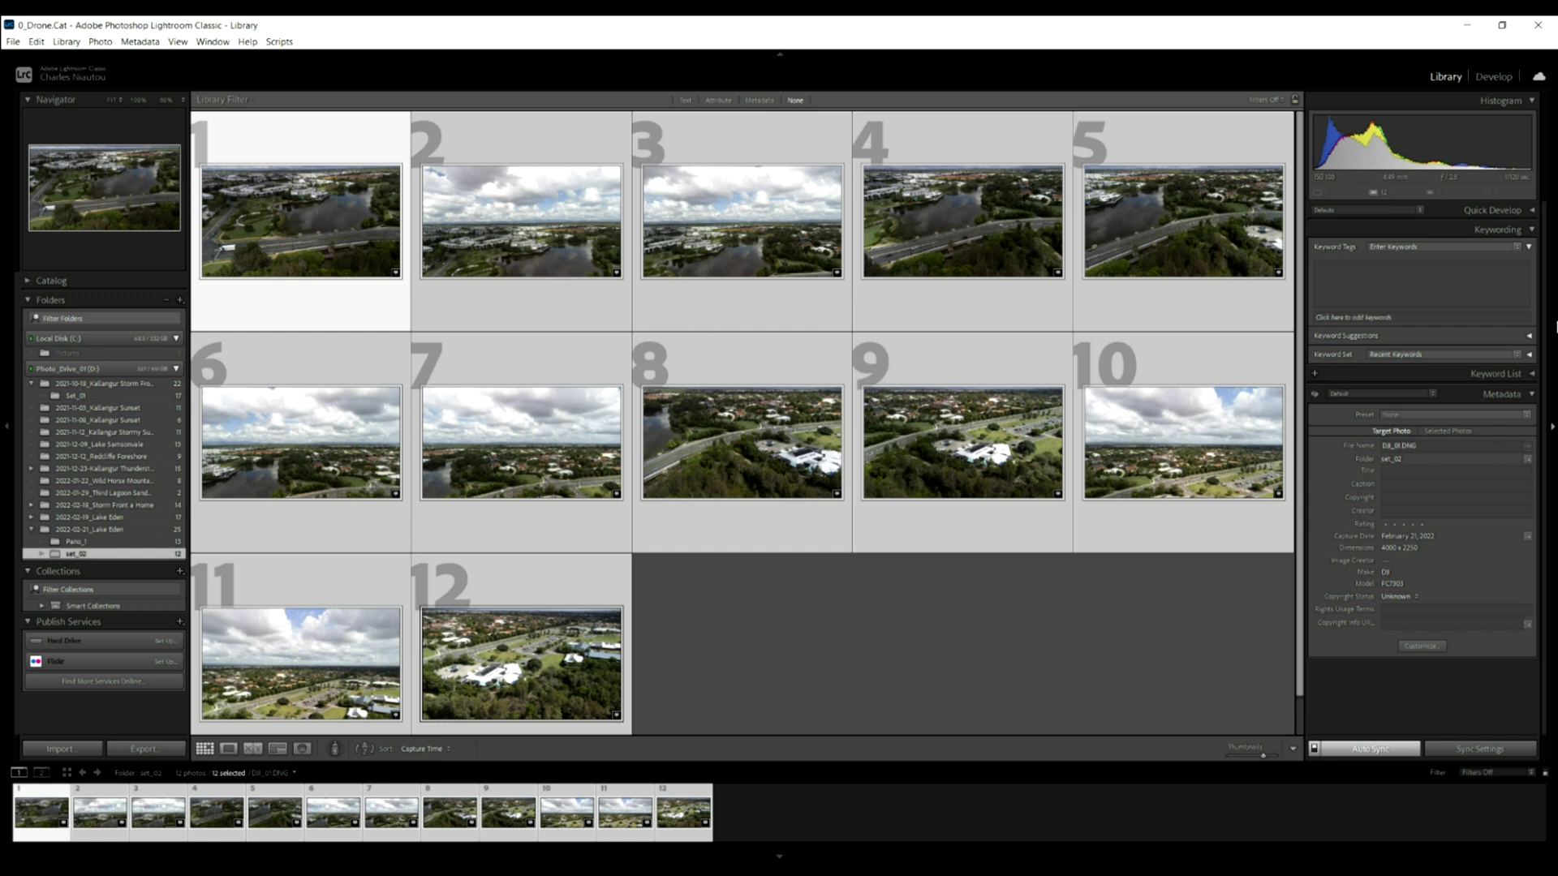
{"action": "left_click", "coordinate": [1491, 77]}
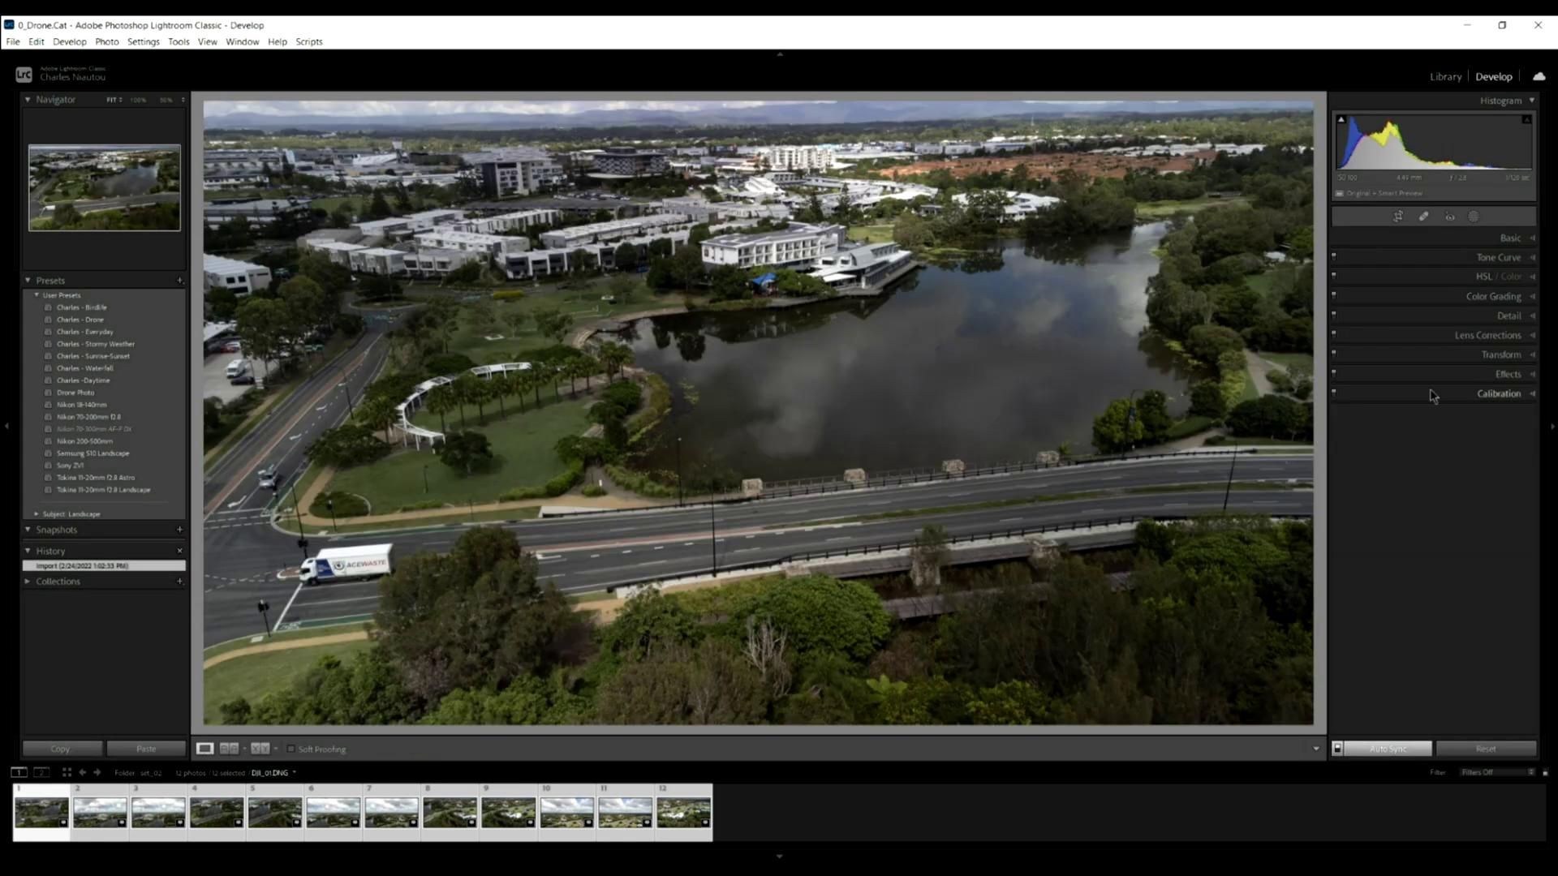
{"action": "left_click", "coordinate": [1532, 238]}
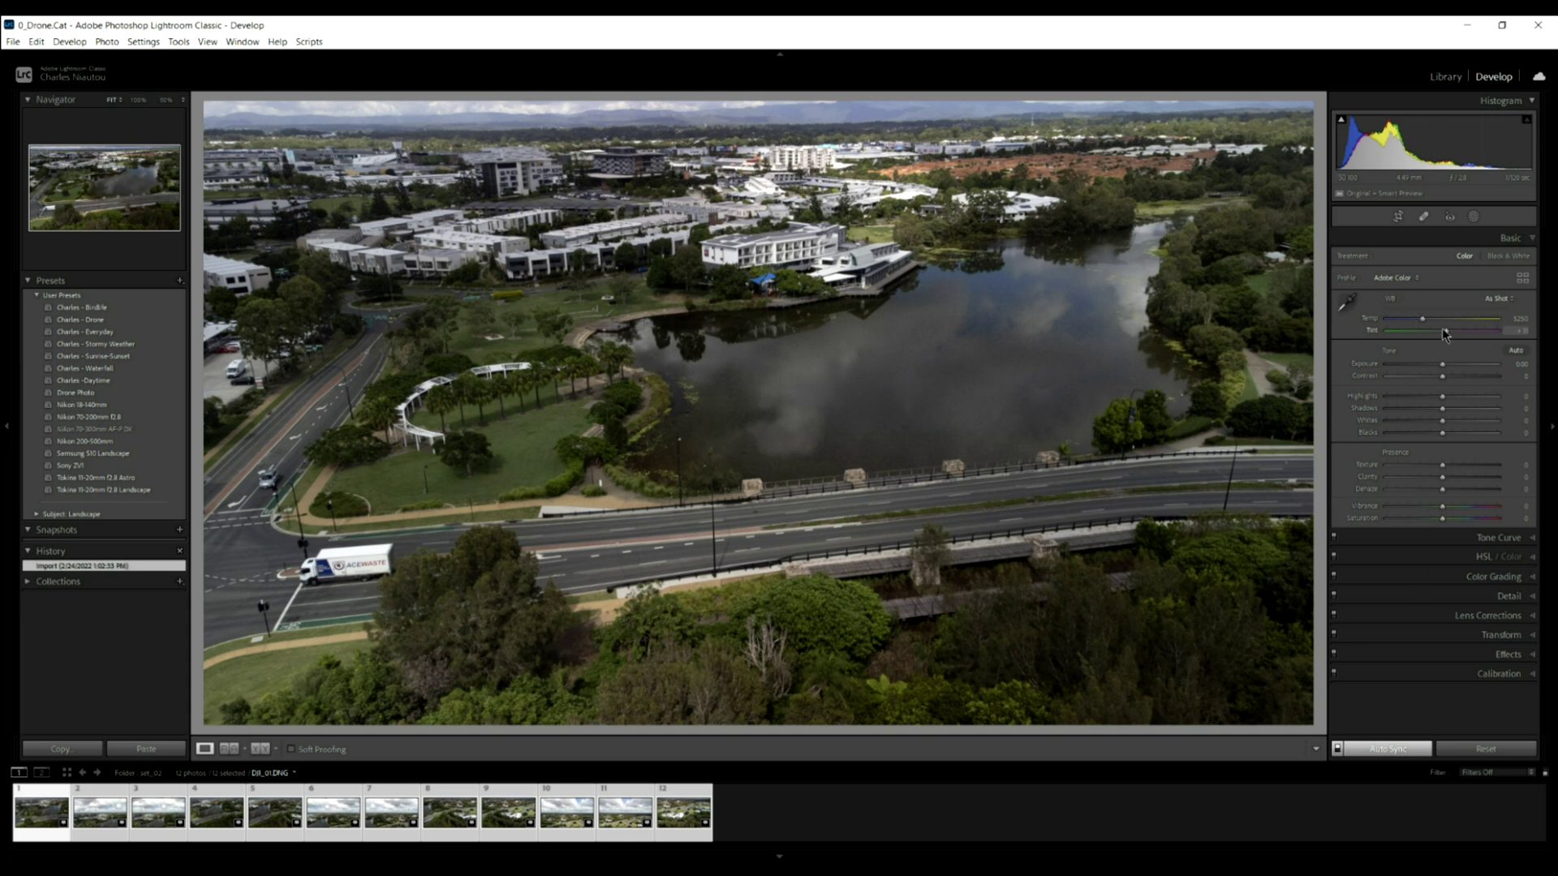
{"action": "left_click", "coordinate": [1380, 279]}
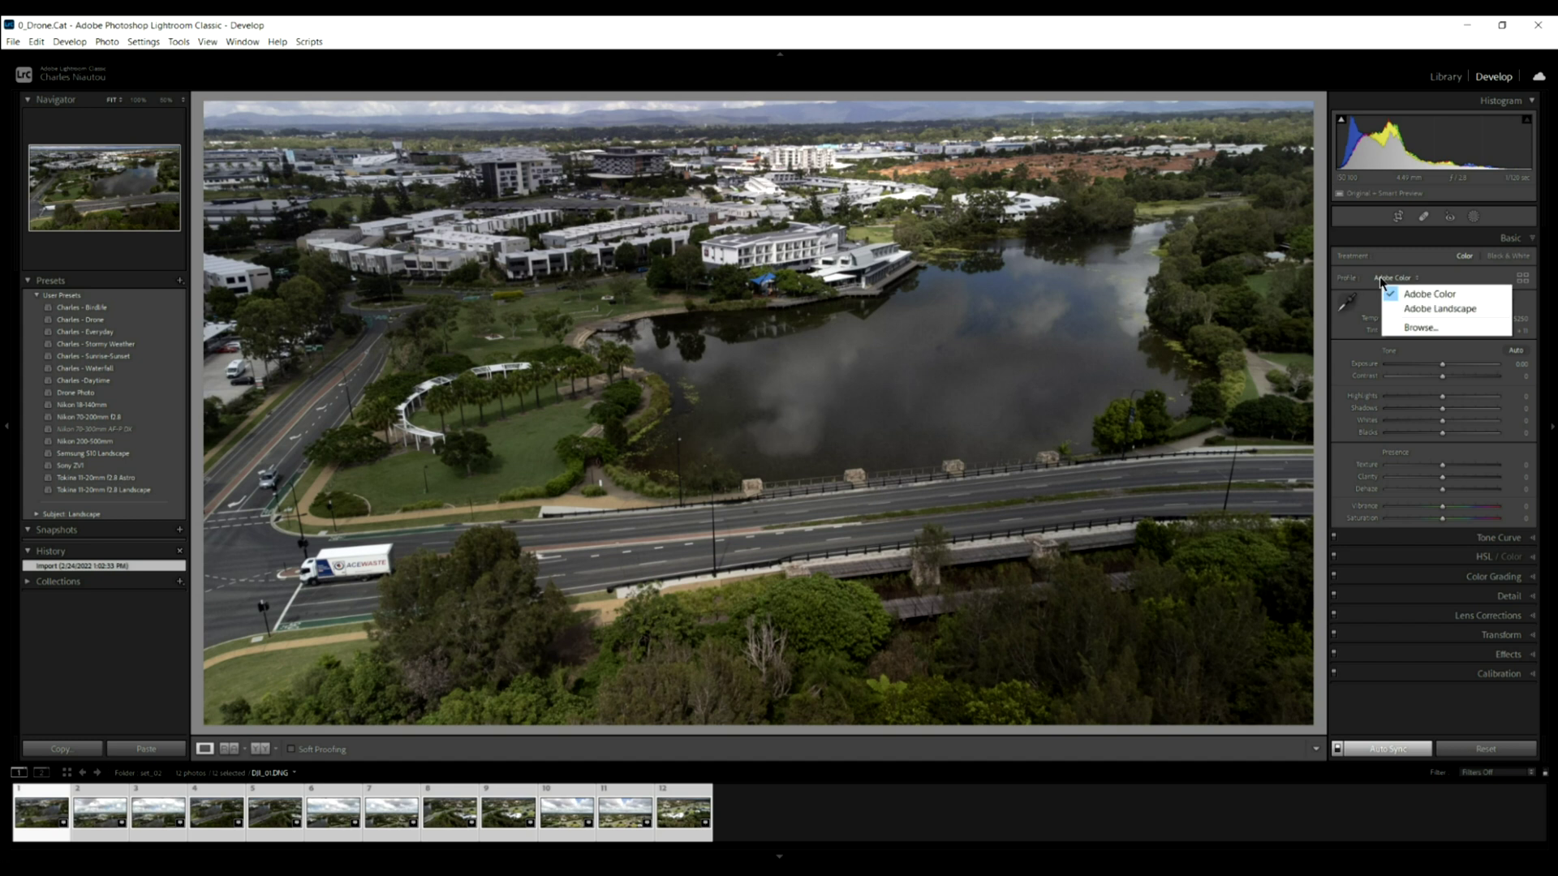
{"action": "left_click", "coordinate": [1414, 308]}
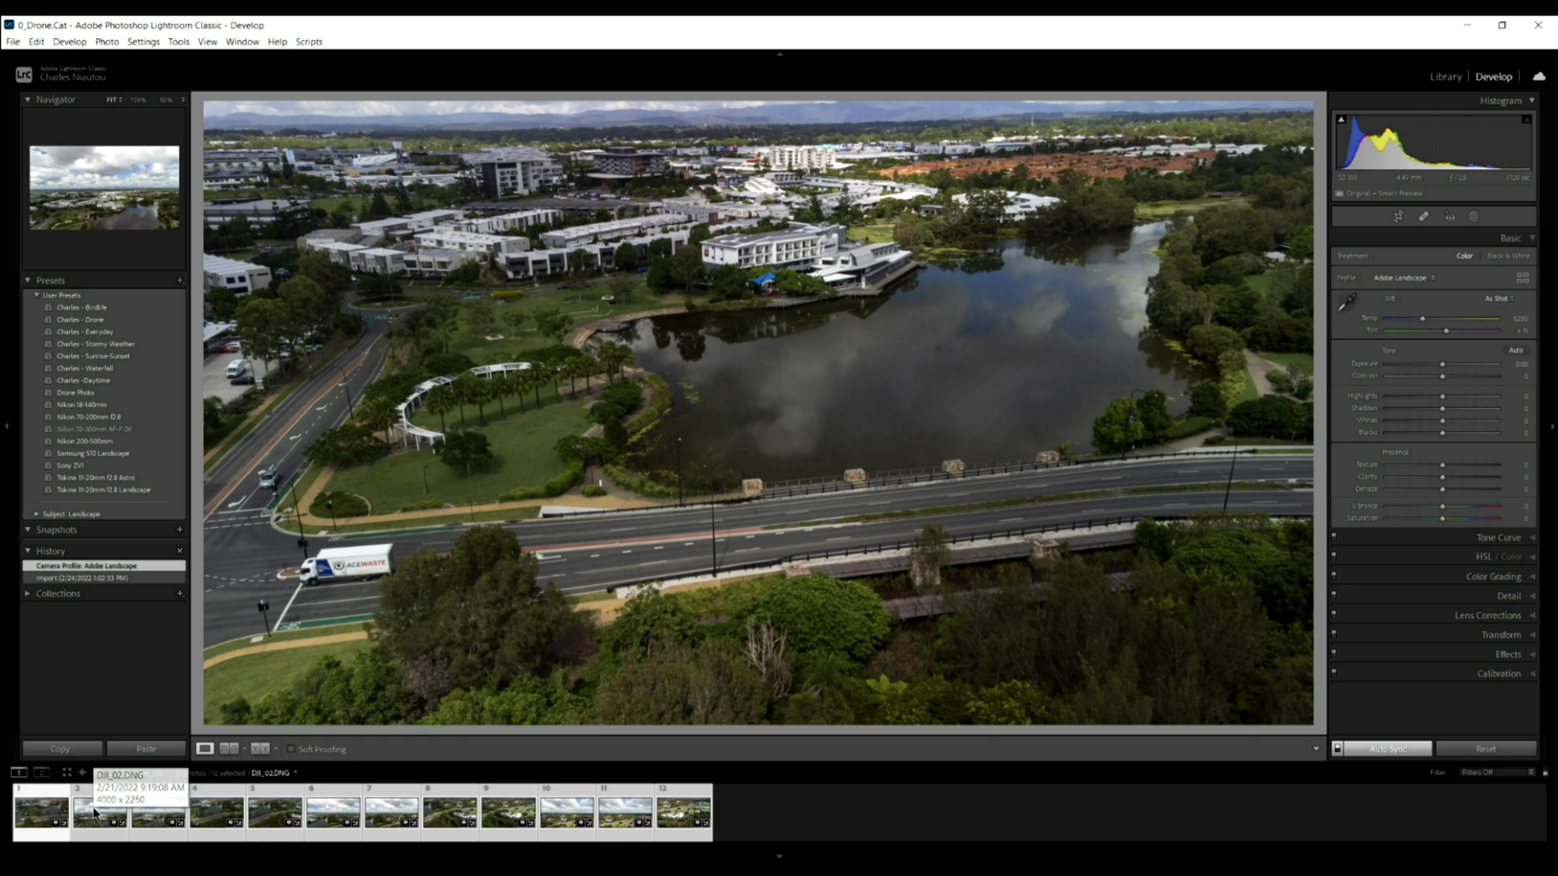
{"action": "left_click", "coordinate": [95, 811]}
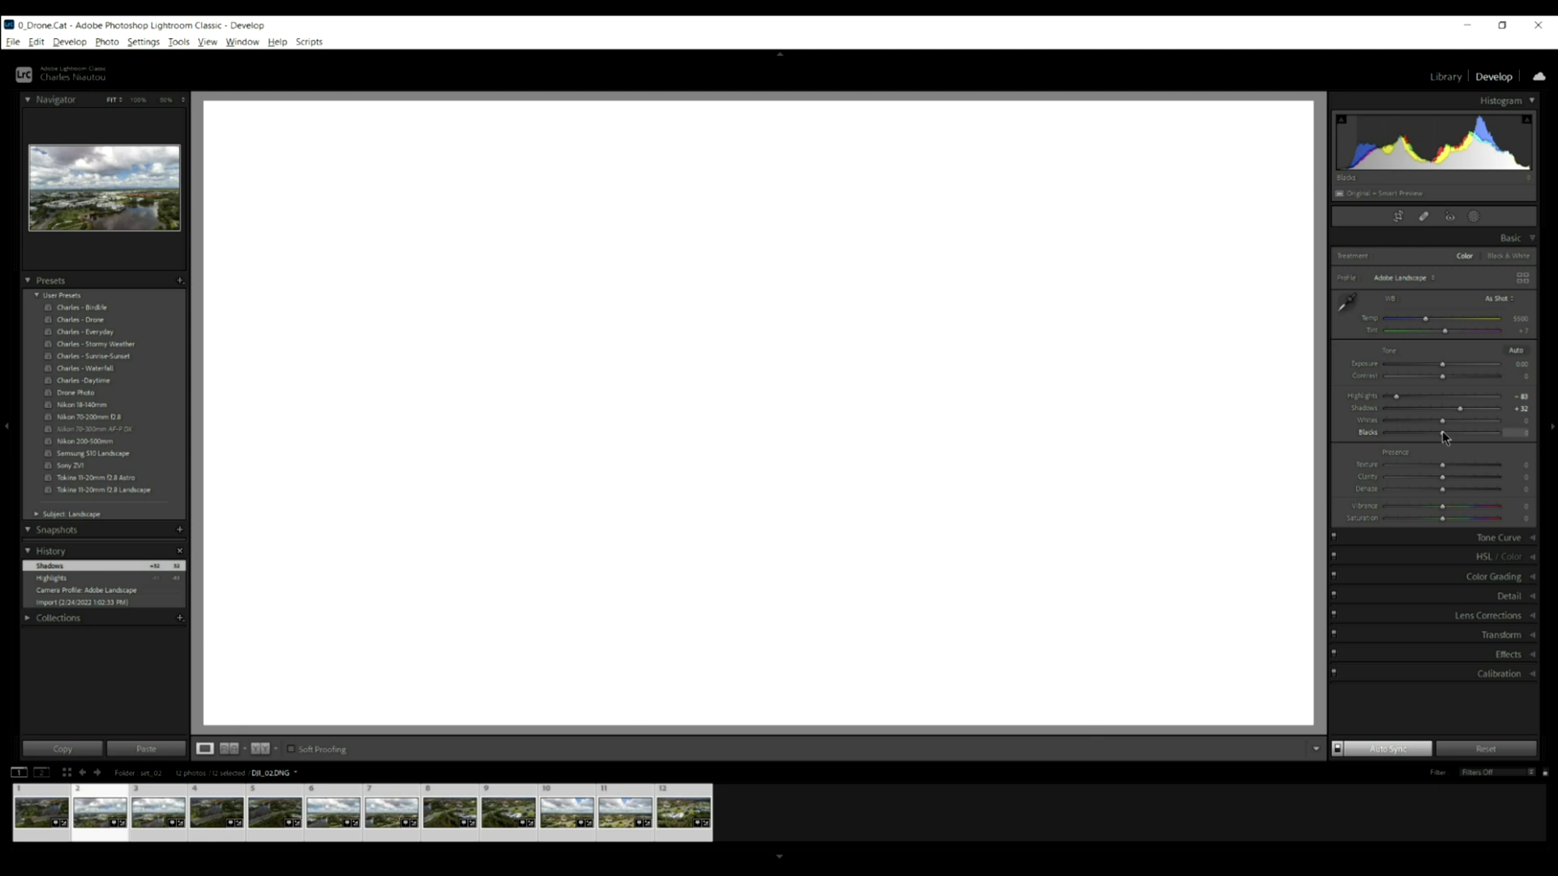
Lower the Blacks slider to -32.
{"action": "left_click_drag", "start_coordinate": [1442, 433], "coordinate": [1447, 466]}
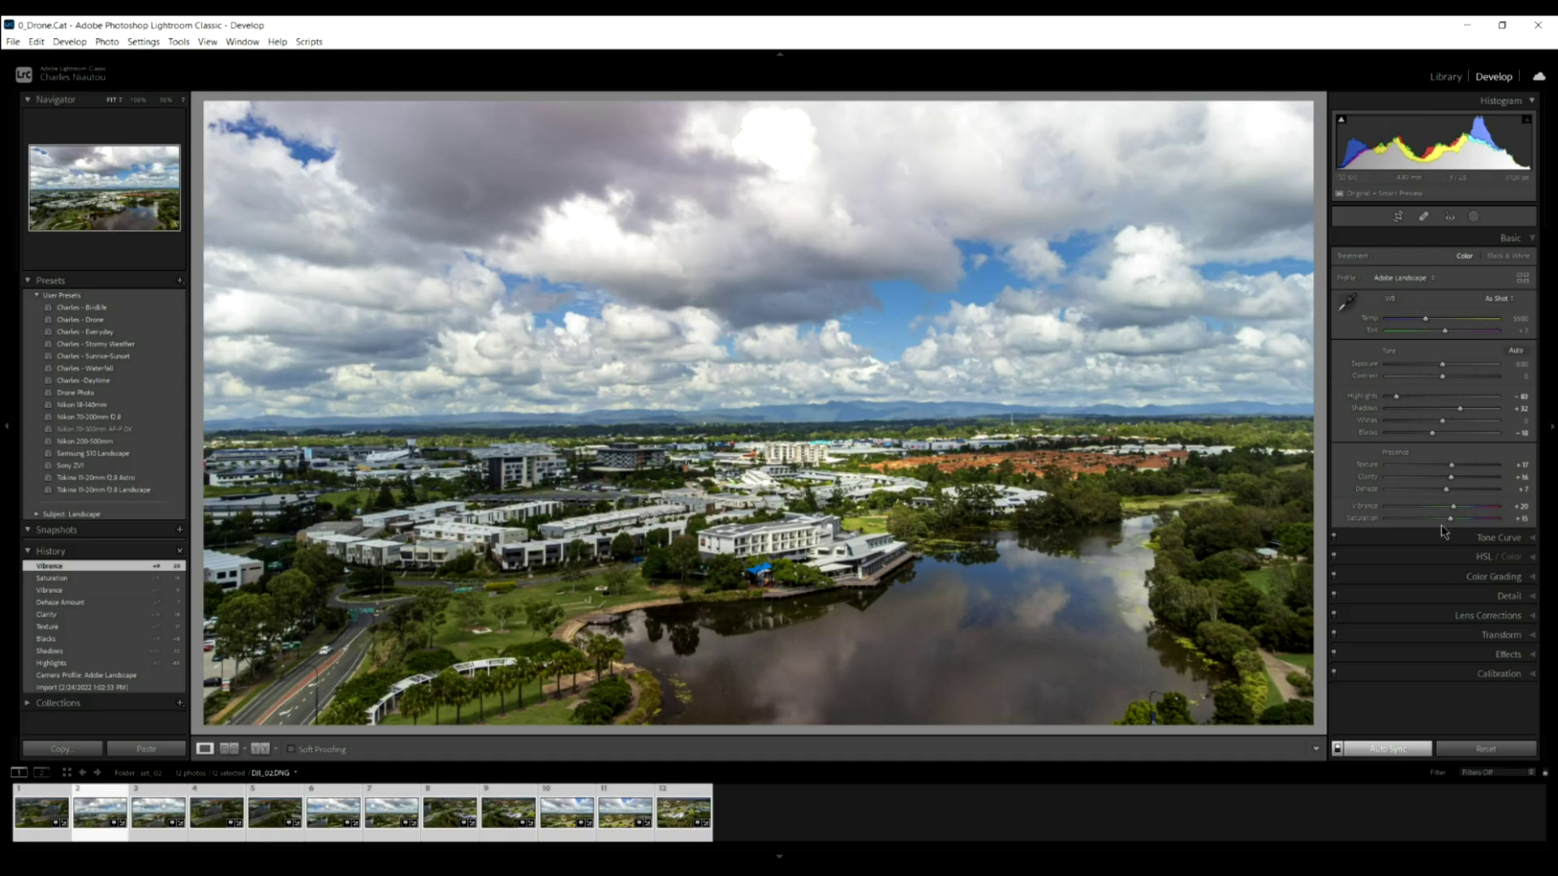
In the Detail panel, preview the sharpening mask and raise Masking to restrict sharpening to edges.
{"action": "left_click", "coordinate": [1509, 596]}
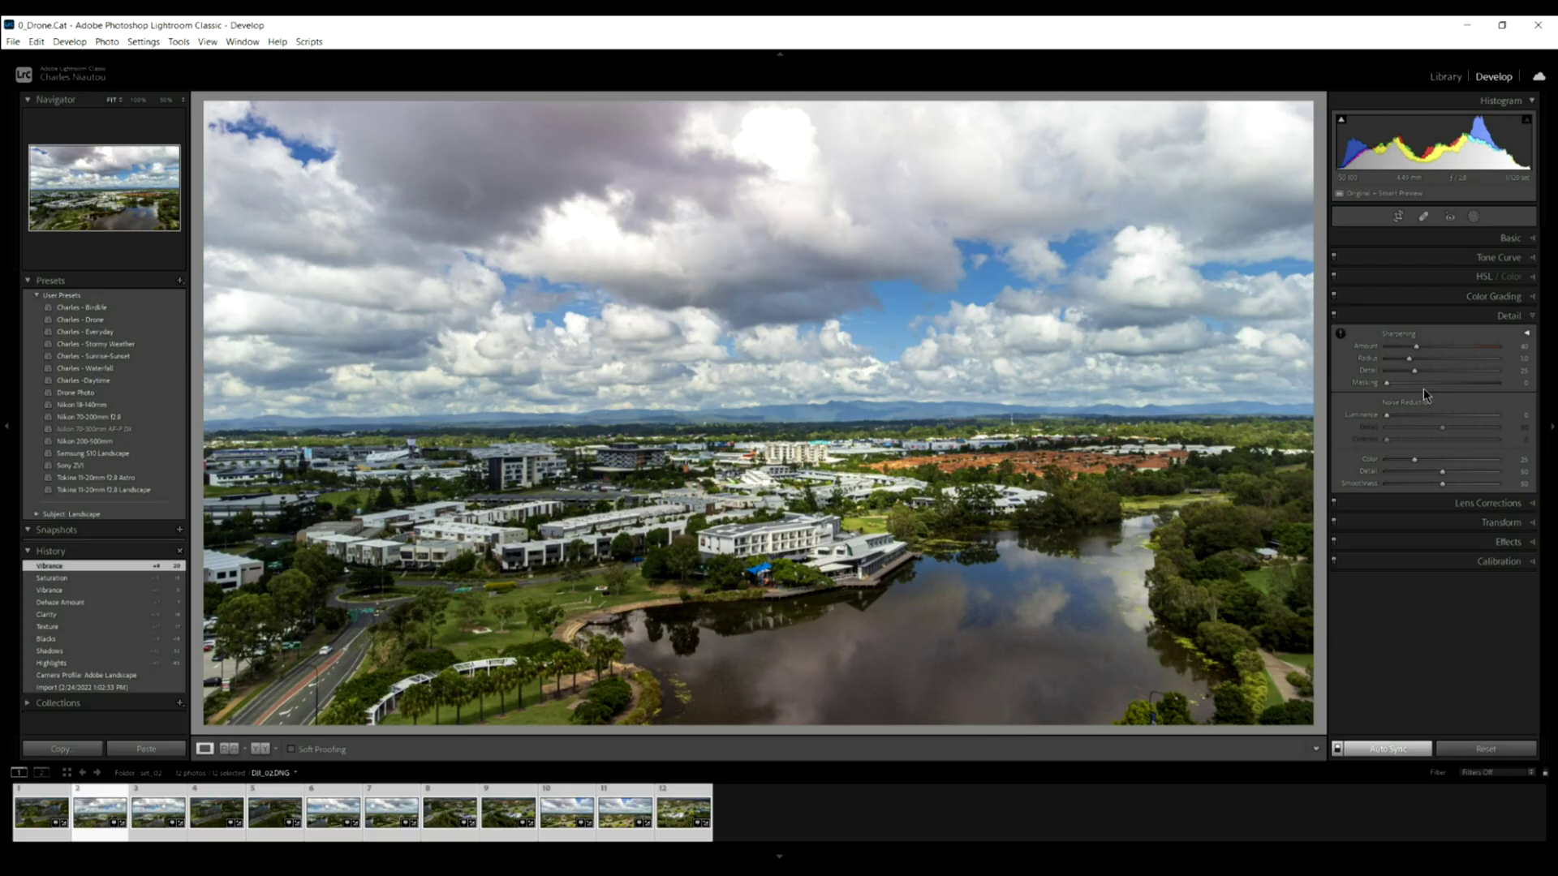
{"action": "left_click", "coordinate": [1387, 387], "text": "alt"}
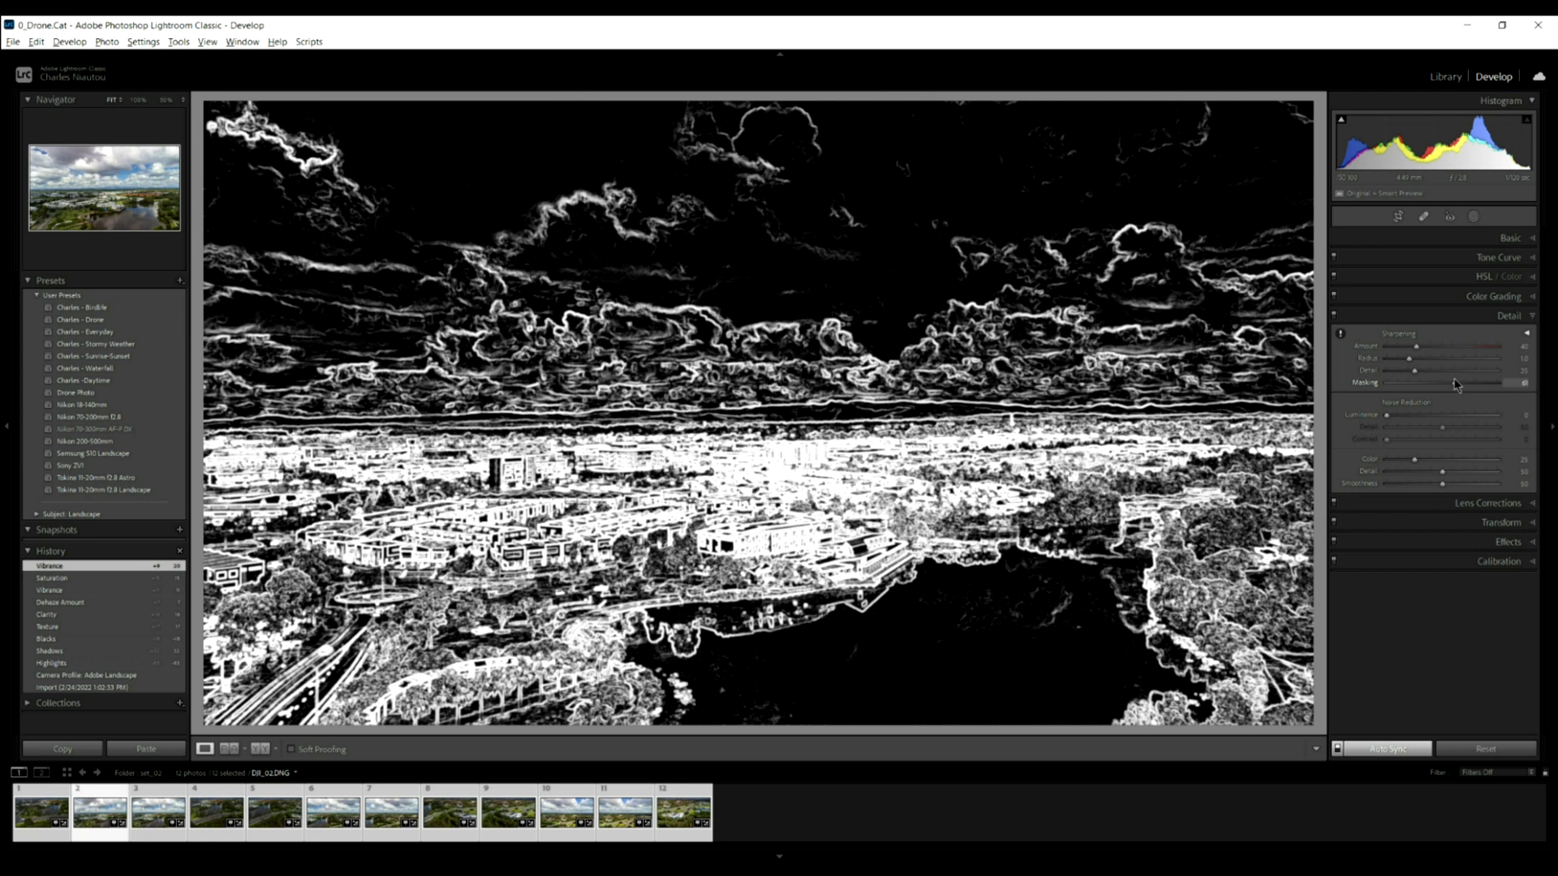
{"action": "left_click_drag", "start_coordinate": [1456, 386], "coordinate": [1424, 358]}
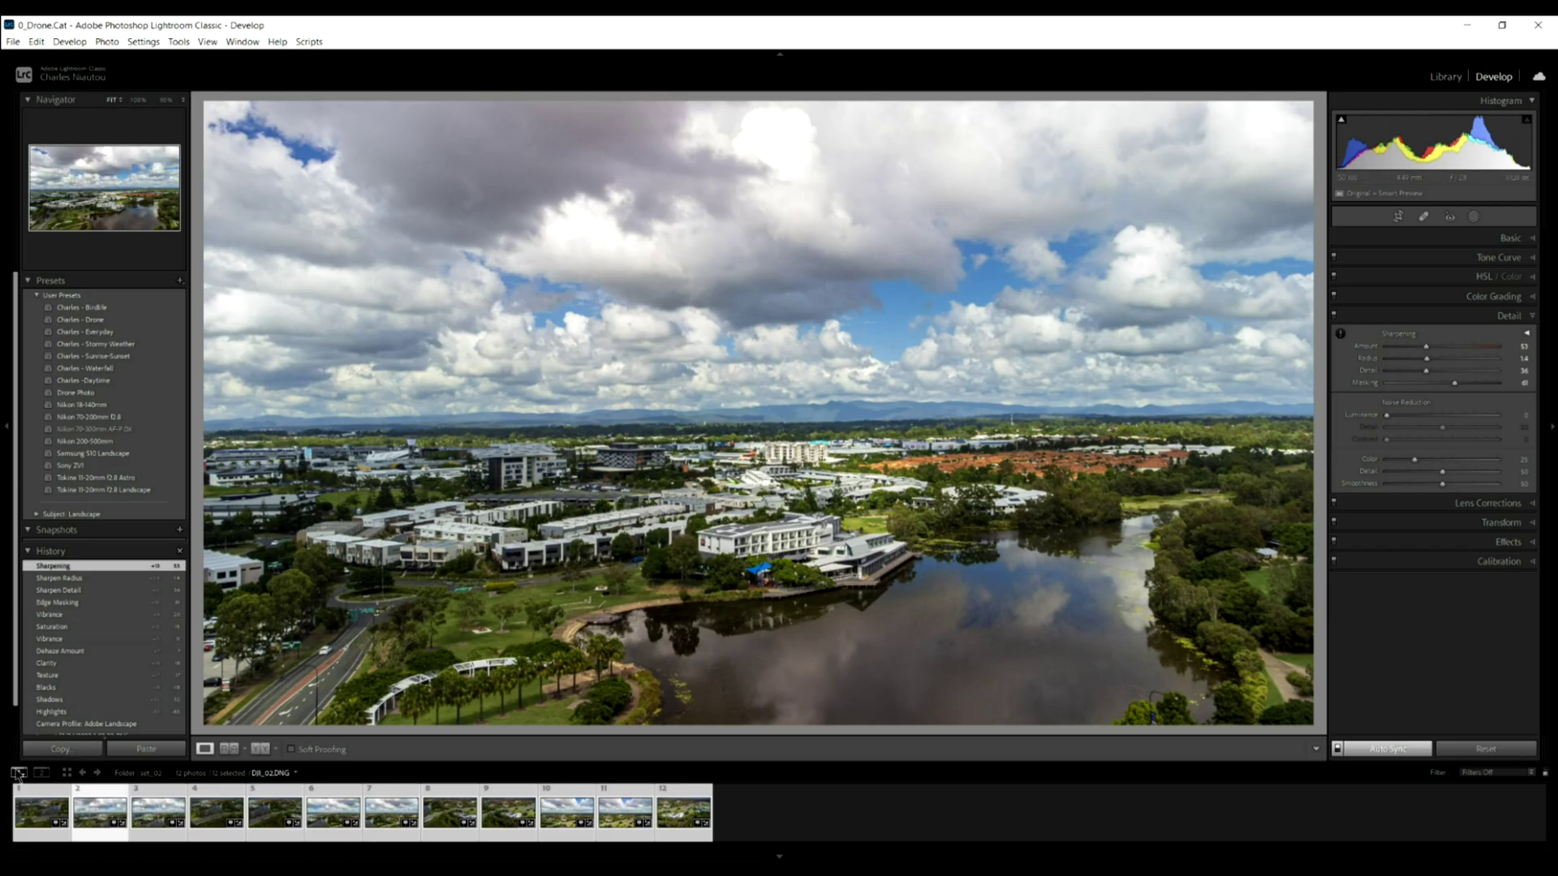
{"action": "left_click", "coordinate": [35, 821]}
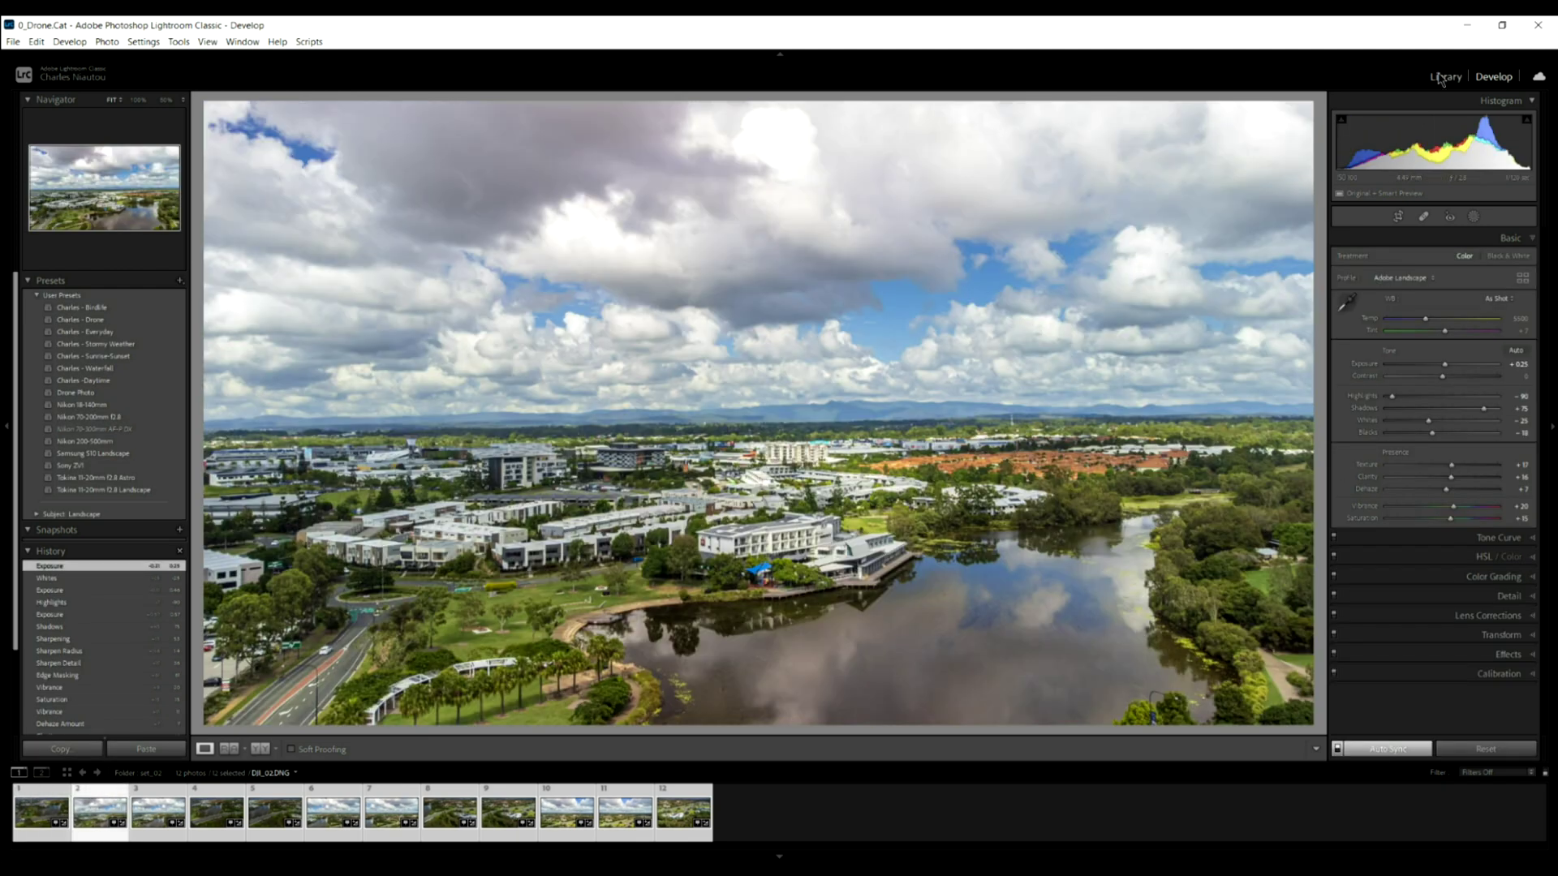
Back in the Library grid, bring up Photo Merge from the selected photos' context menu.
{"action": "left_click", "coordinate": [1444, 77]}
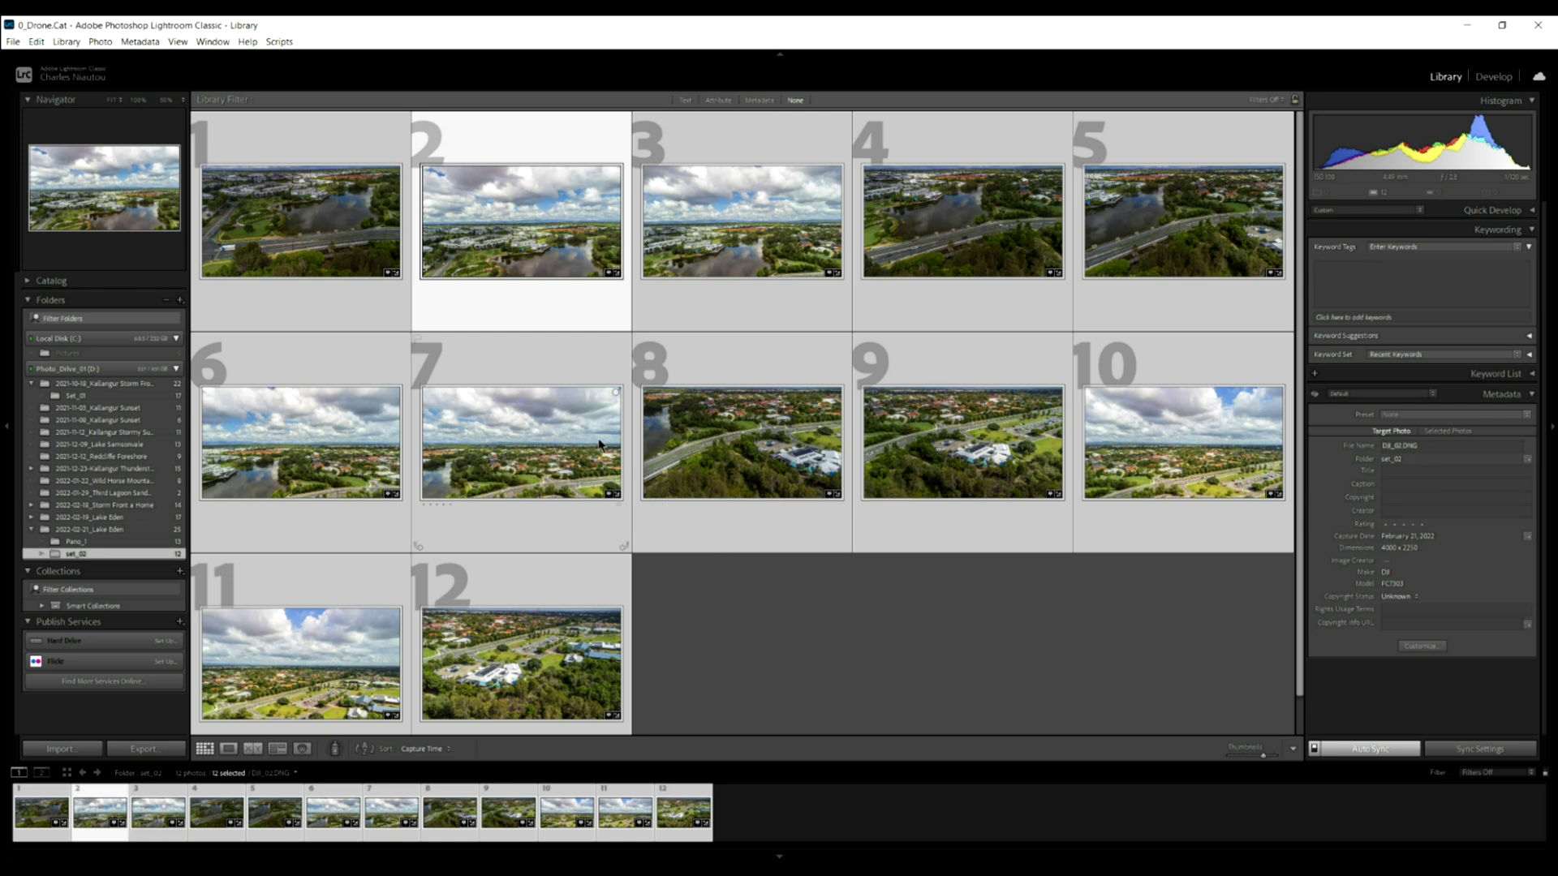
{"action": "right_click", "coordinate": [761, 430]}
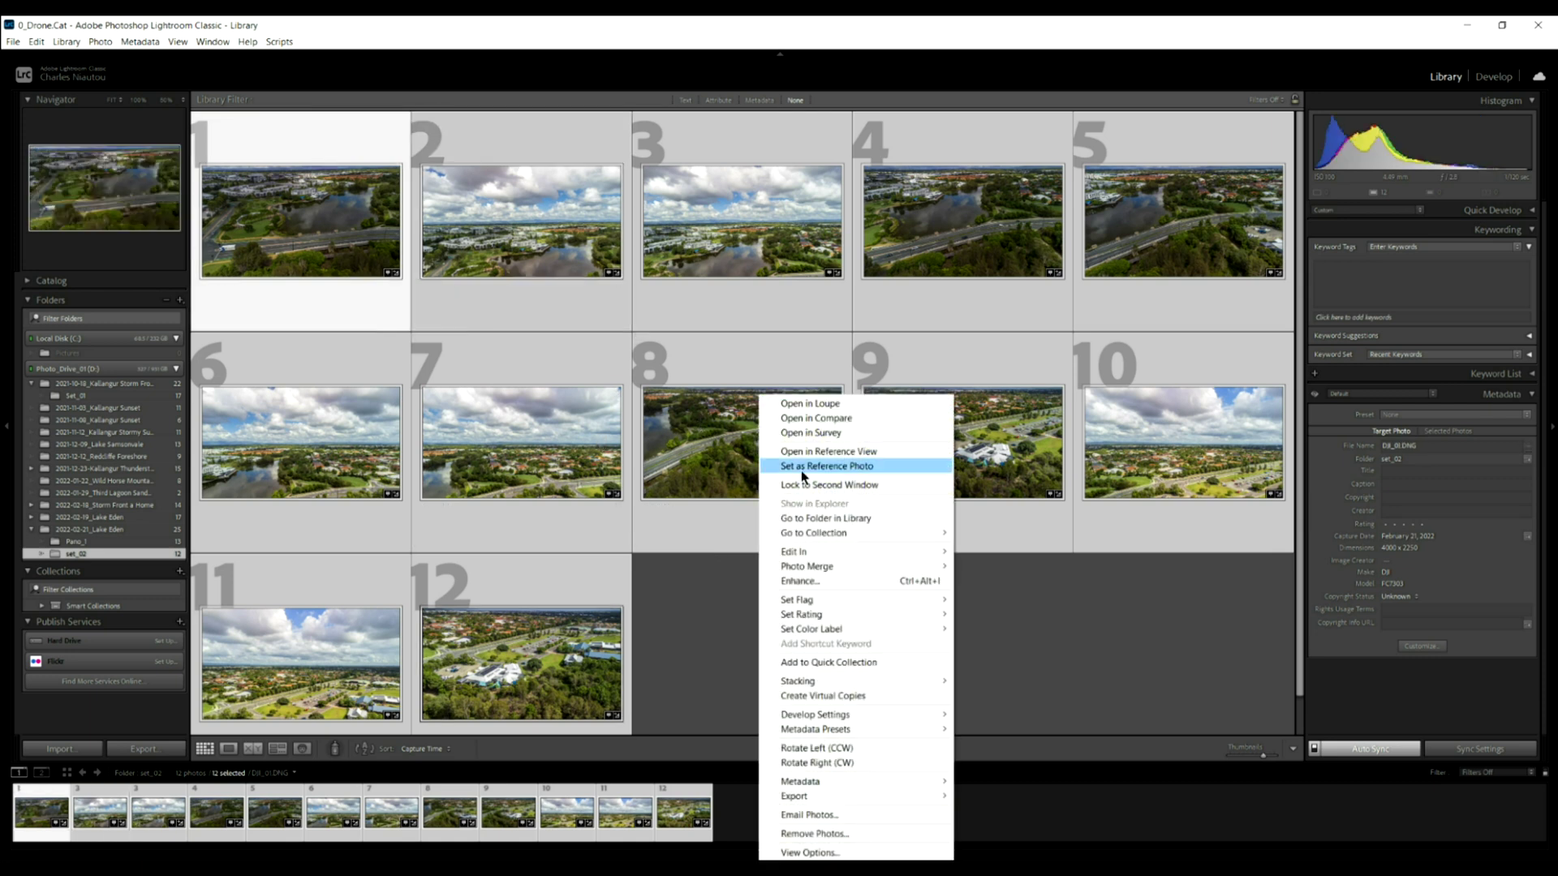
{"action": "mouse_move", "coordinate": [820, 567]}
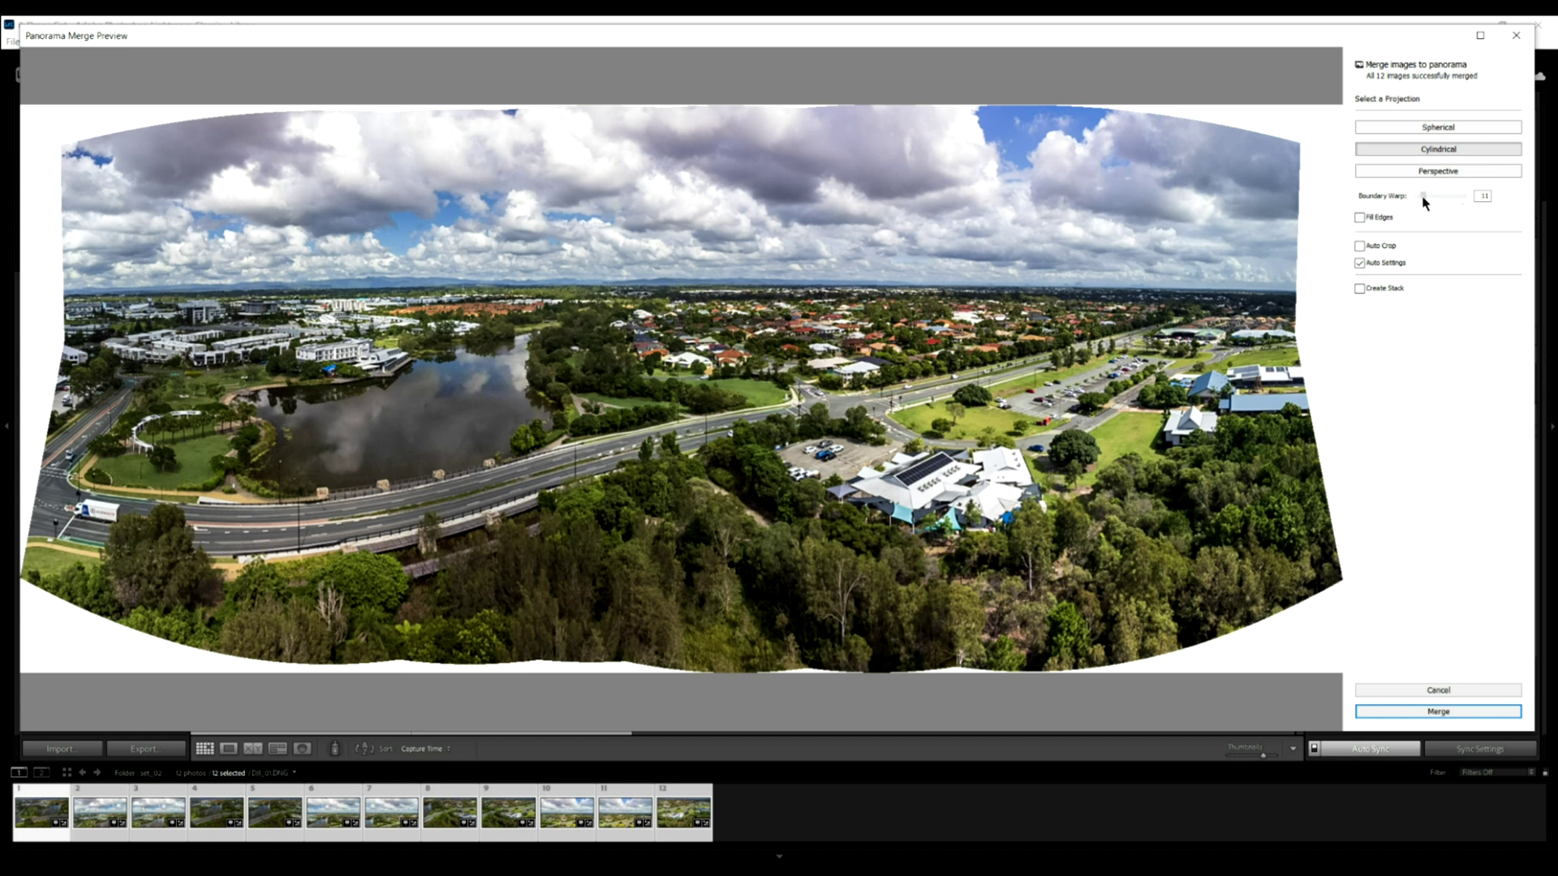
Raise Boundary Warp to 16 in the Panorama Merge Preview.
{"action": "left_click_drag", "start_coordinate": [1423, 198], "coordinate": [1426, 198]}
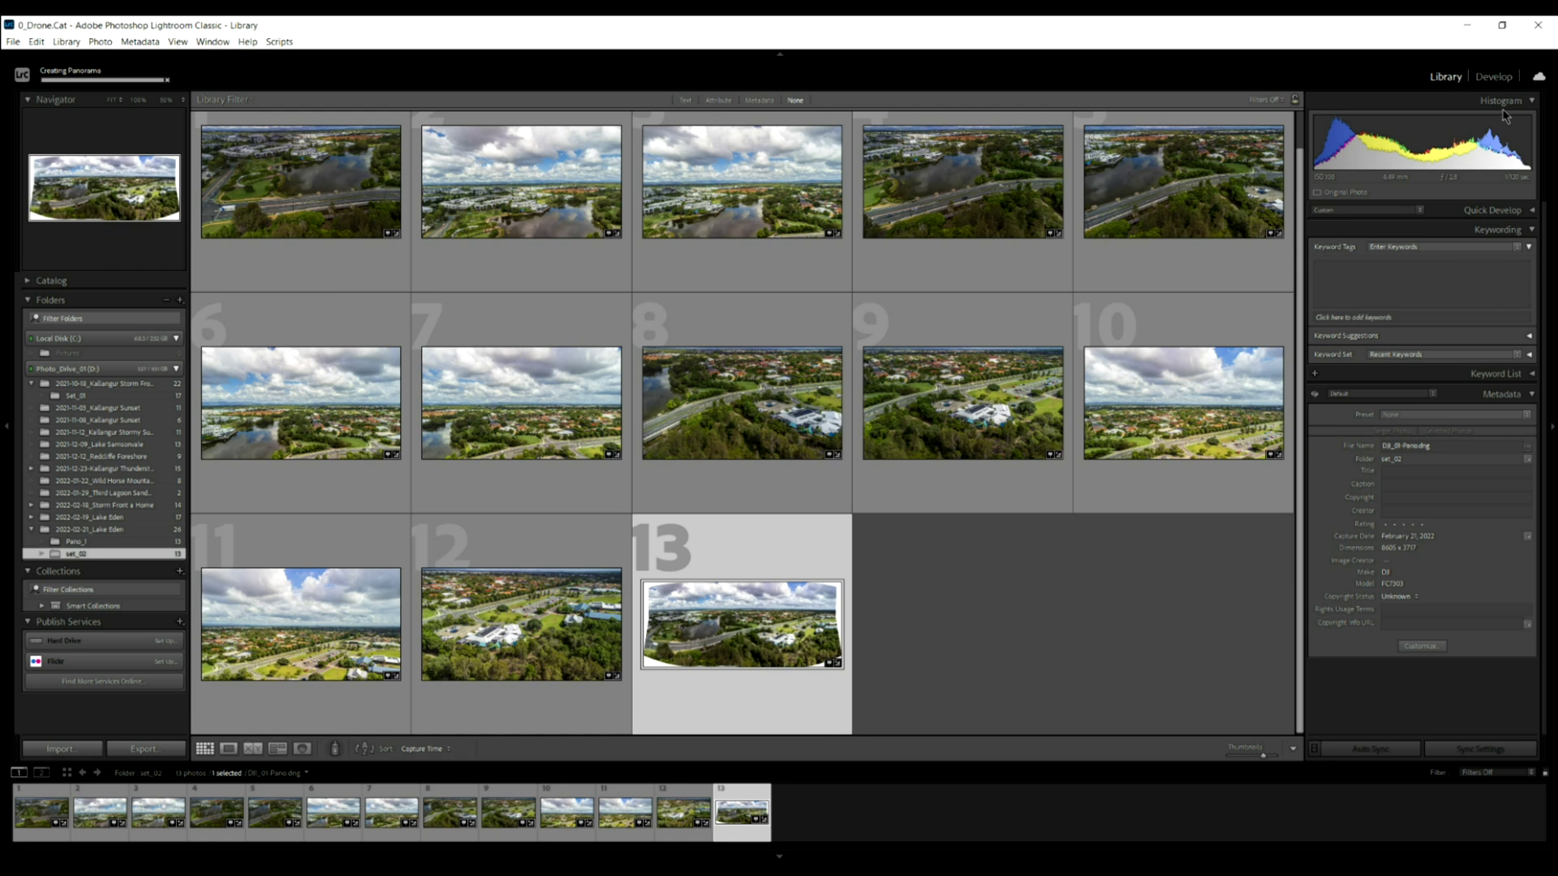
Open the merged panorama in Develop and start the Crop & Straighten tool.
{"action": "left_click", "coordinate": [1494, 78]}
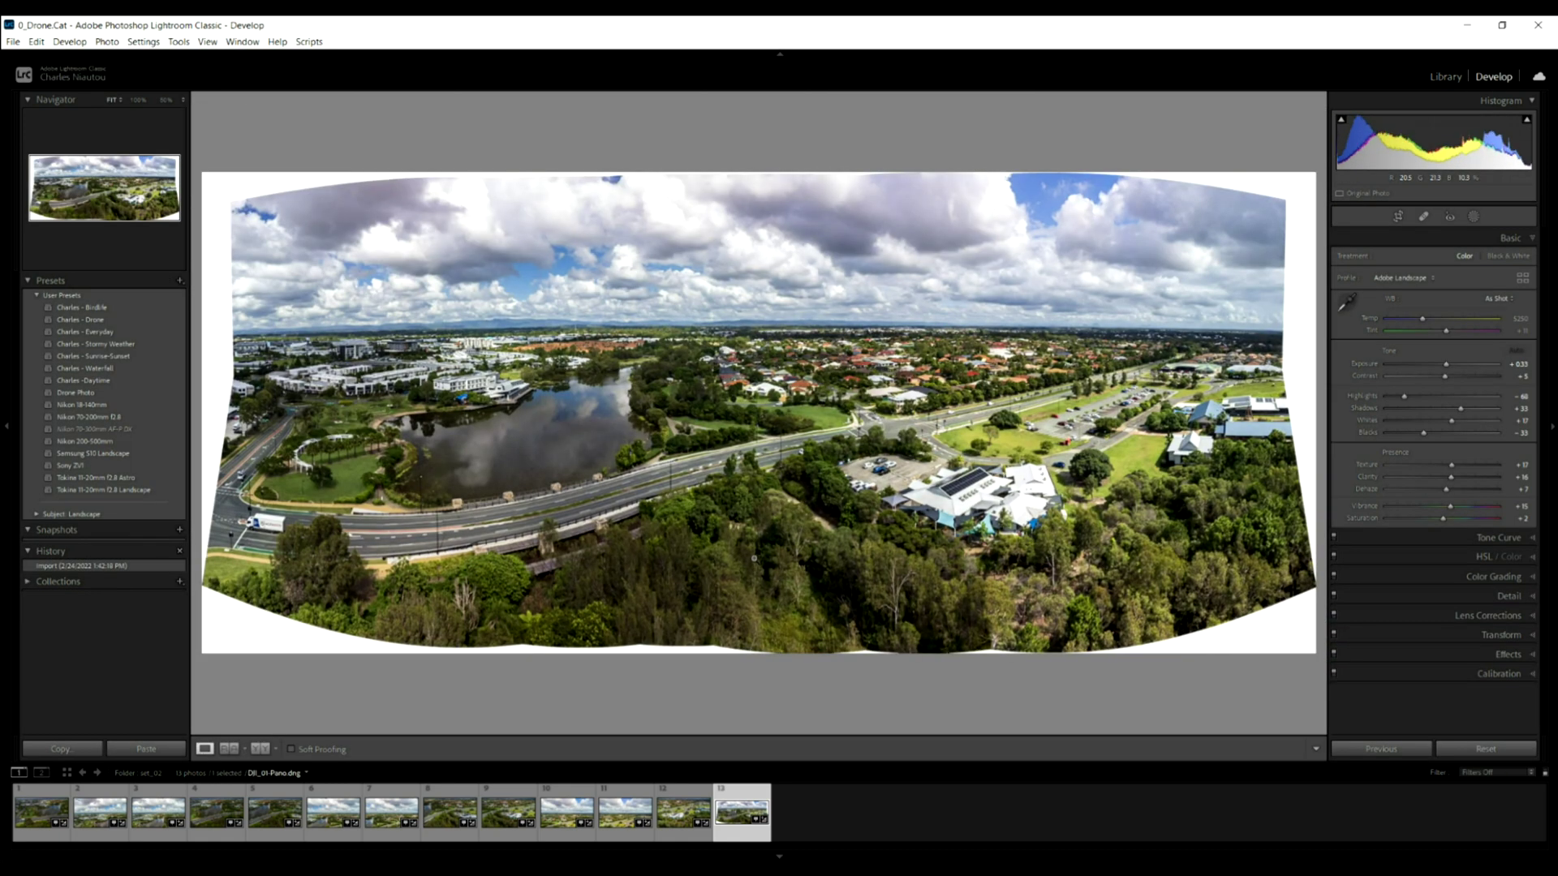
{"action": "left_click", "coordinate": [1397, 217]}
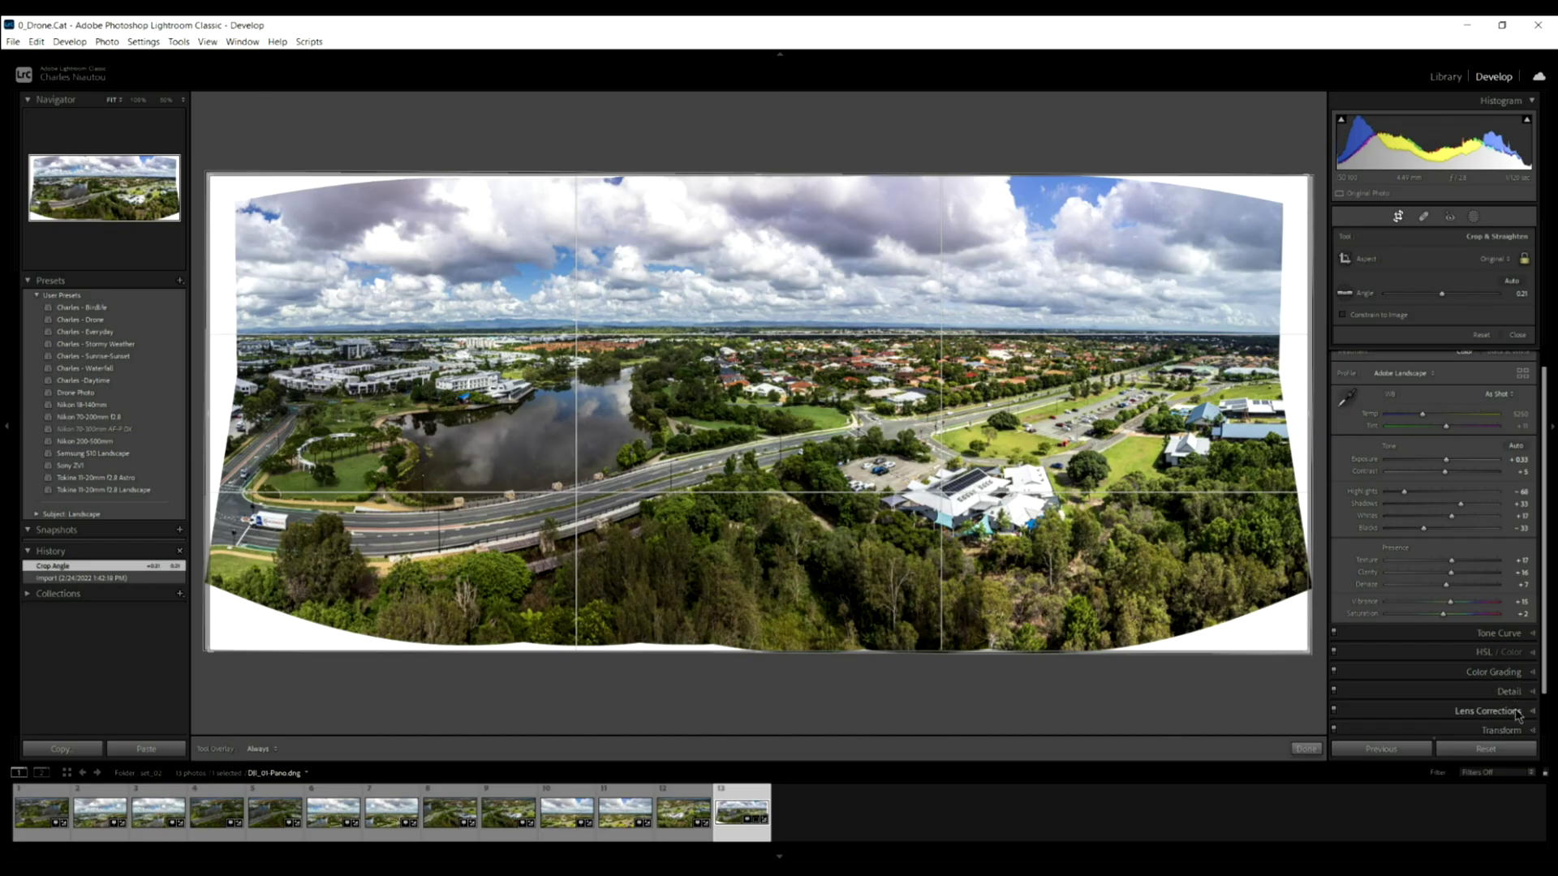
Set the manual Lens Corrections Distortion amount to +21 to flatten the panorama.
{"action": "left_click", "coordinate": [1515, 712]}
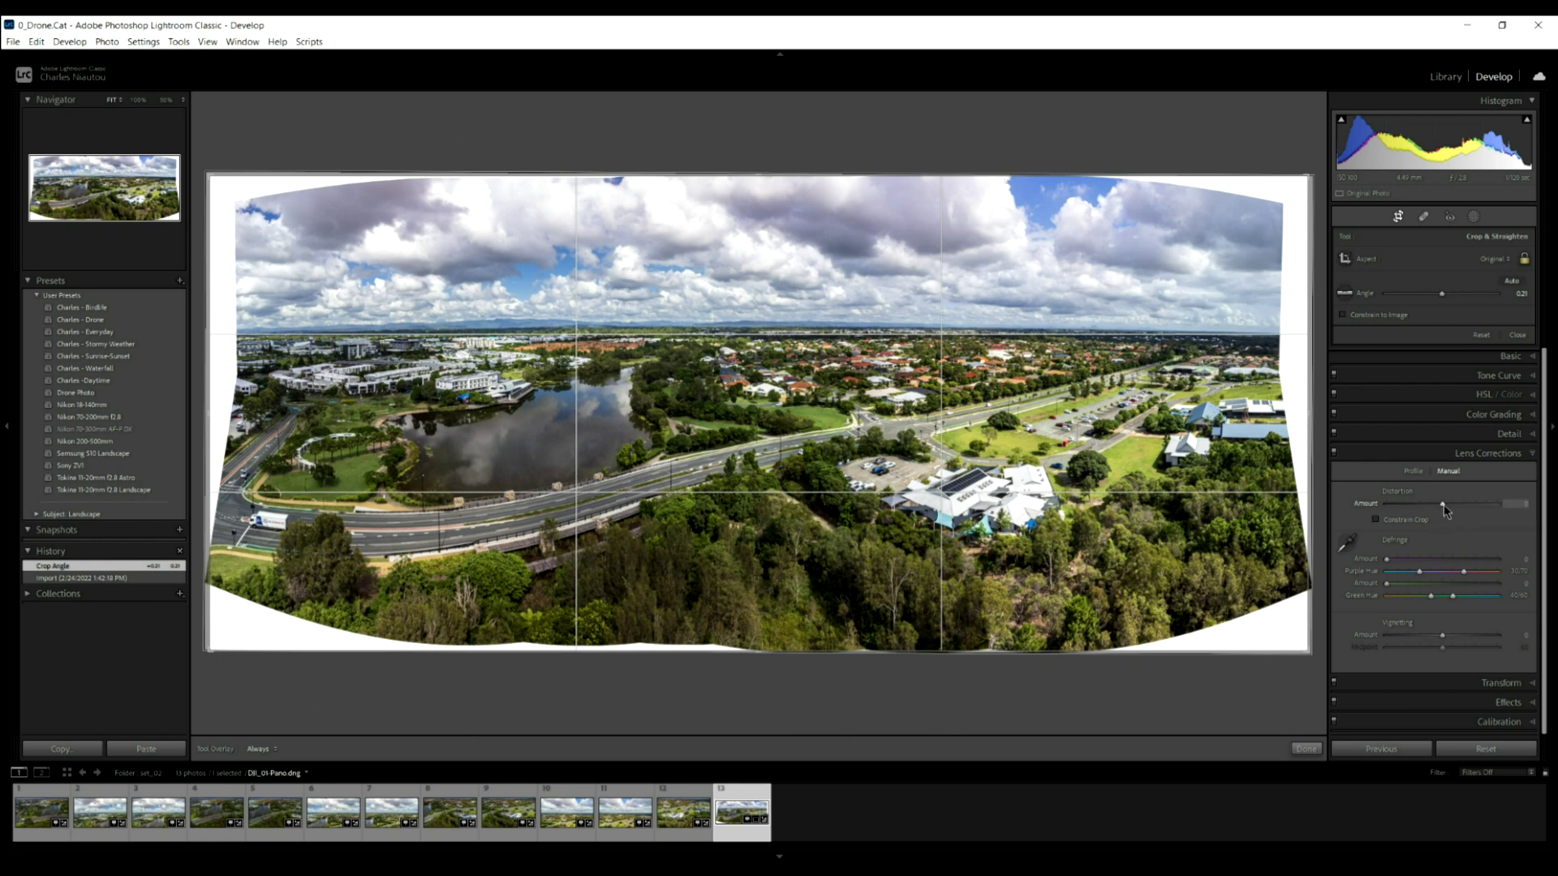
{"action": "left_click_drag", "start_coordinate": [1443, 504], "coordinate": [1453, 506]}
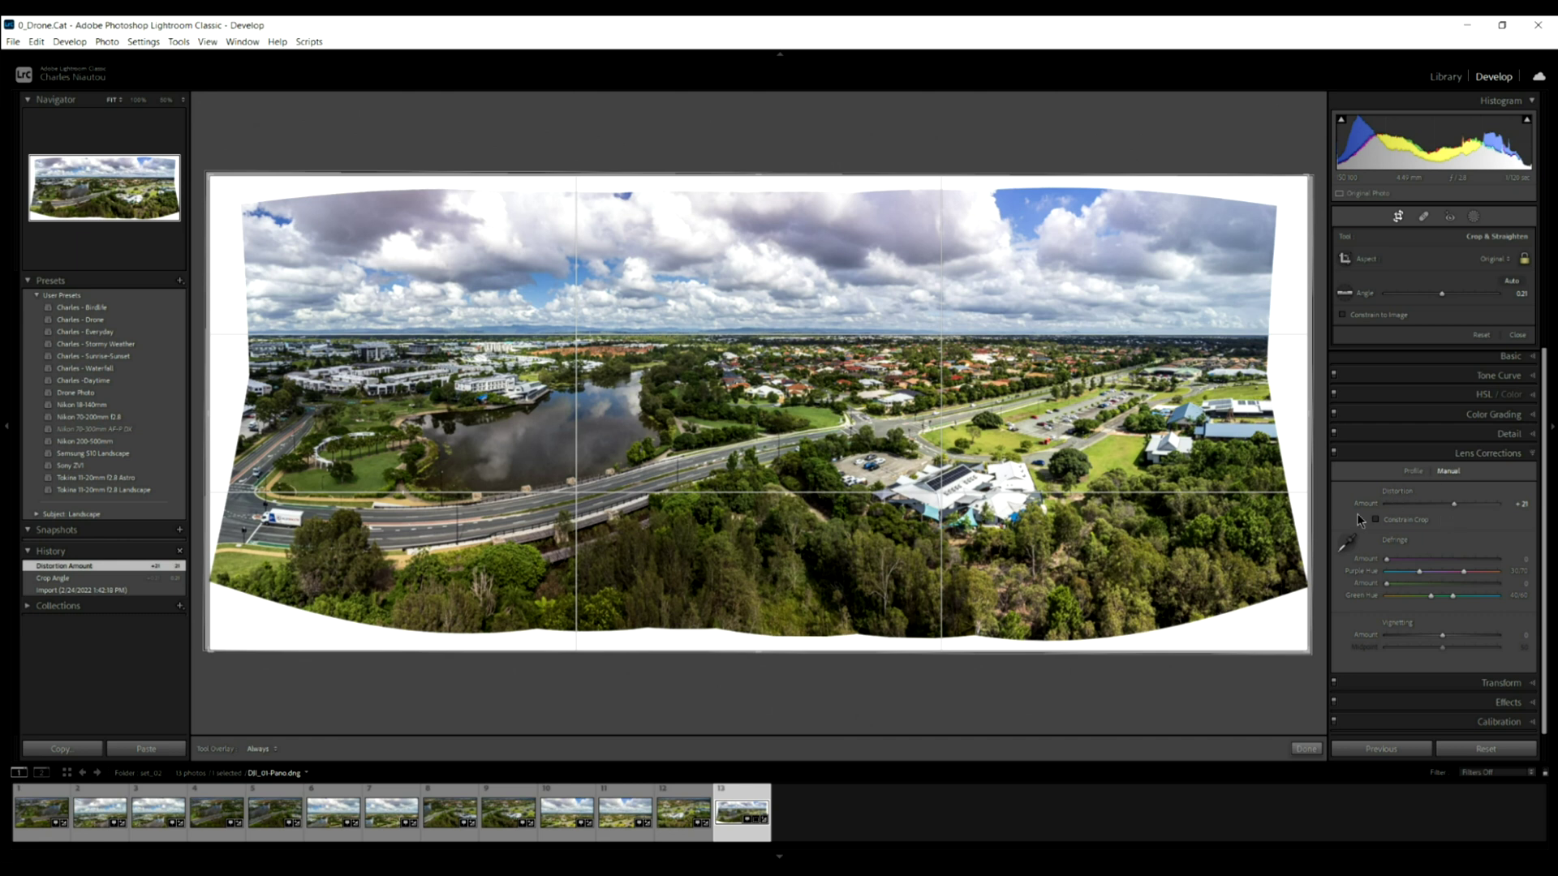
Pull the crop edges inward to exclude all white warped borders and commit the crop.
{"action": "left_click_drag", "start_coordinate": [1304, 511], "coordinate": [1265, 511]}
{"action": "left_click_drag", "start_coordinate": [236, 188], "coordinate": [276, 203]}
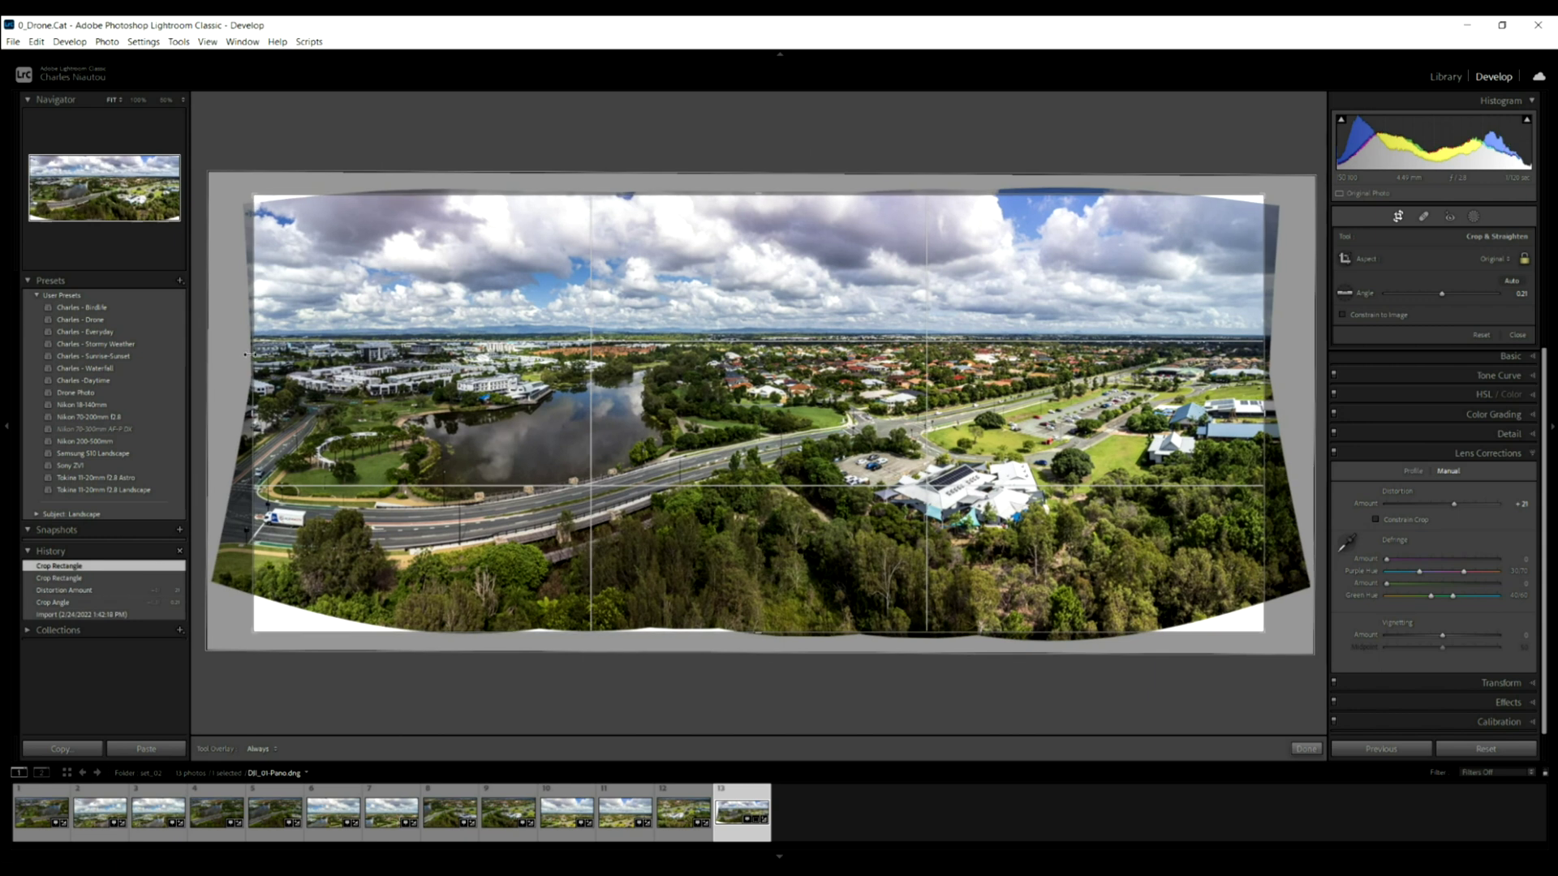
{"action": "left_click_drag", "start_coordinate": [1152, 268], "coordinate": [1173, 260]}
{"action": "left_click_drag", "start_coordinate": [1200, 572], "coordinate": [1211, 610]}
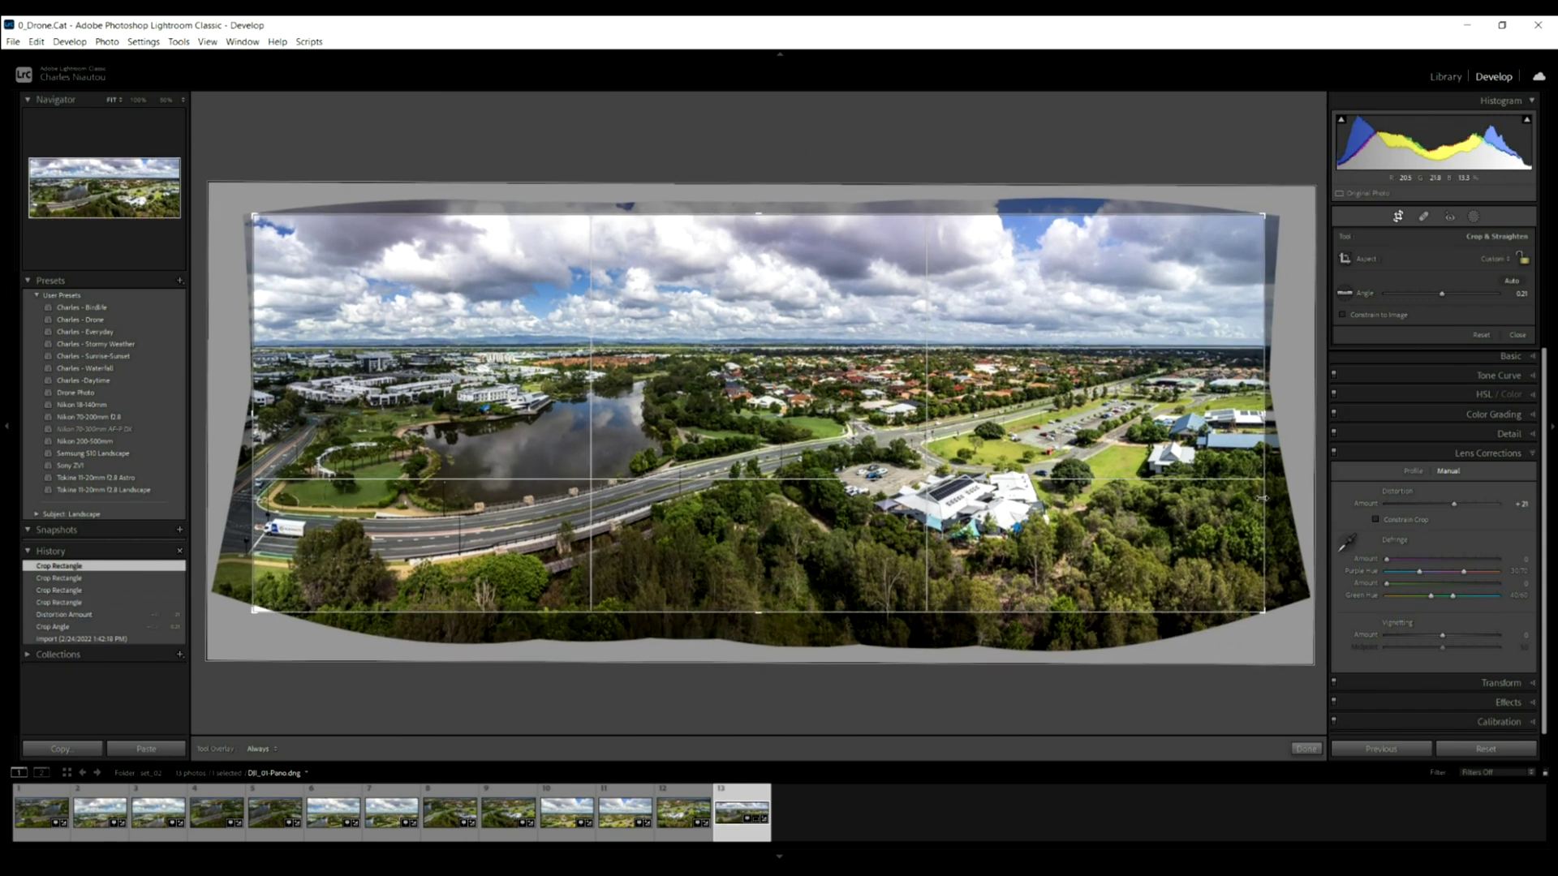
{"action": "left_click_drag", "start_coordinate": [1262, 494], "coordinate": [1215, 492]}
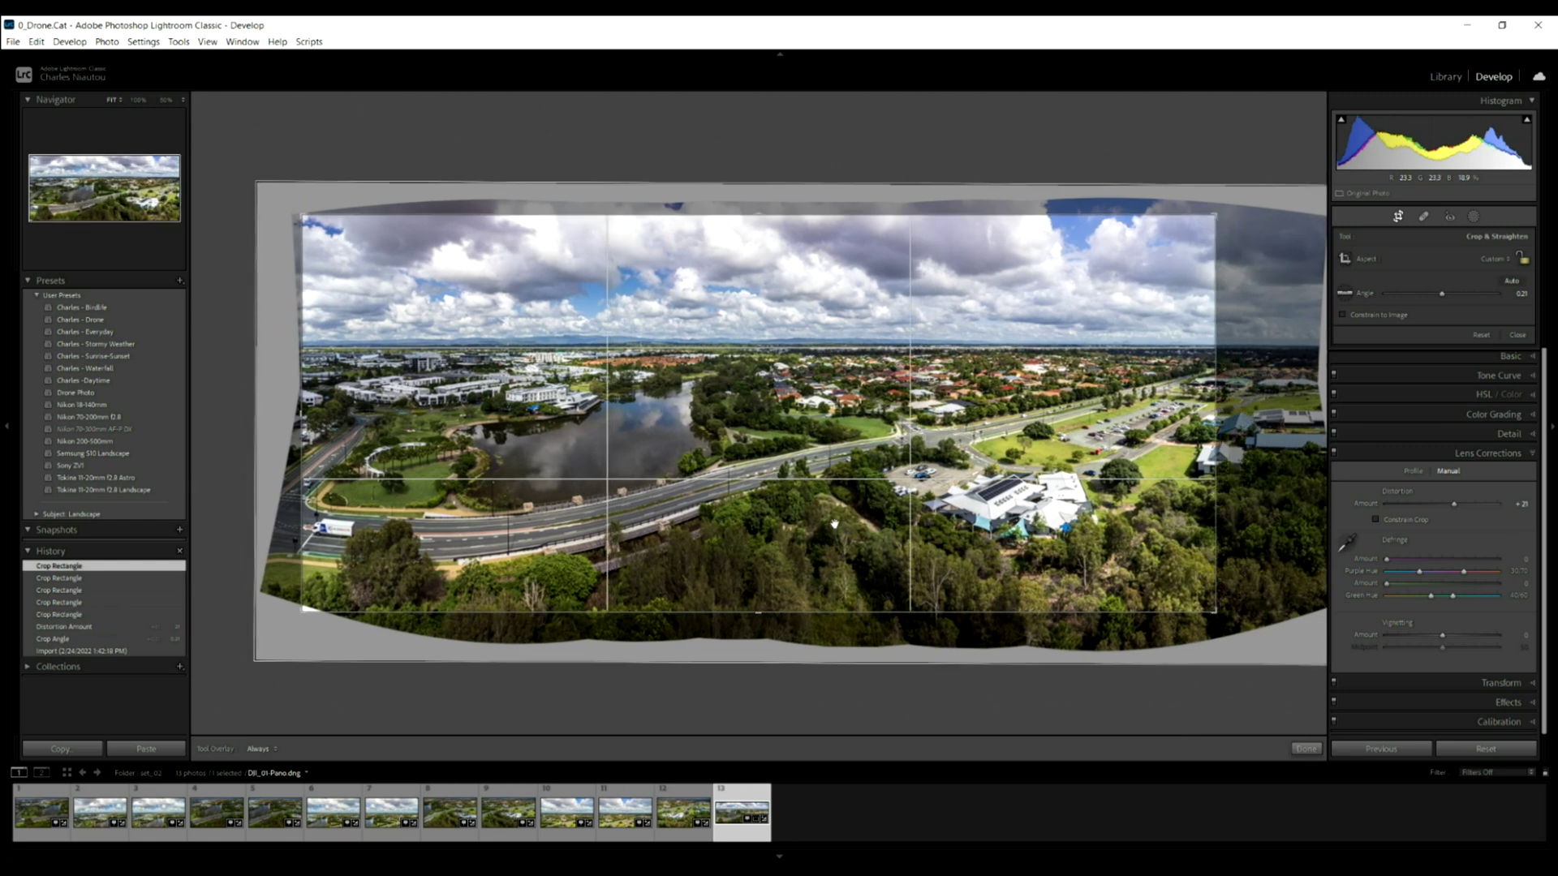
{"action": "left_click_drag", "start_coordinate": [334, 613], "coordinate": [335, 611]}
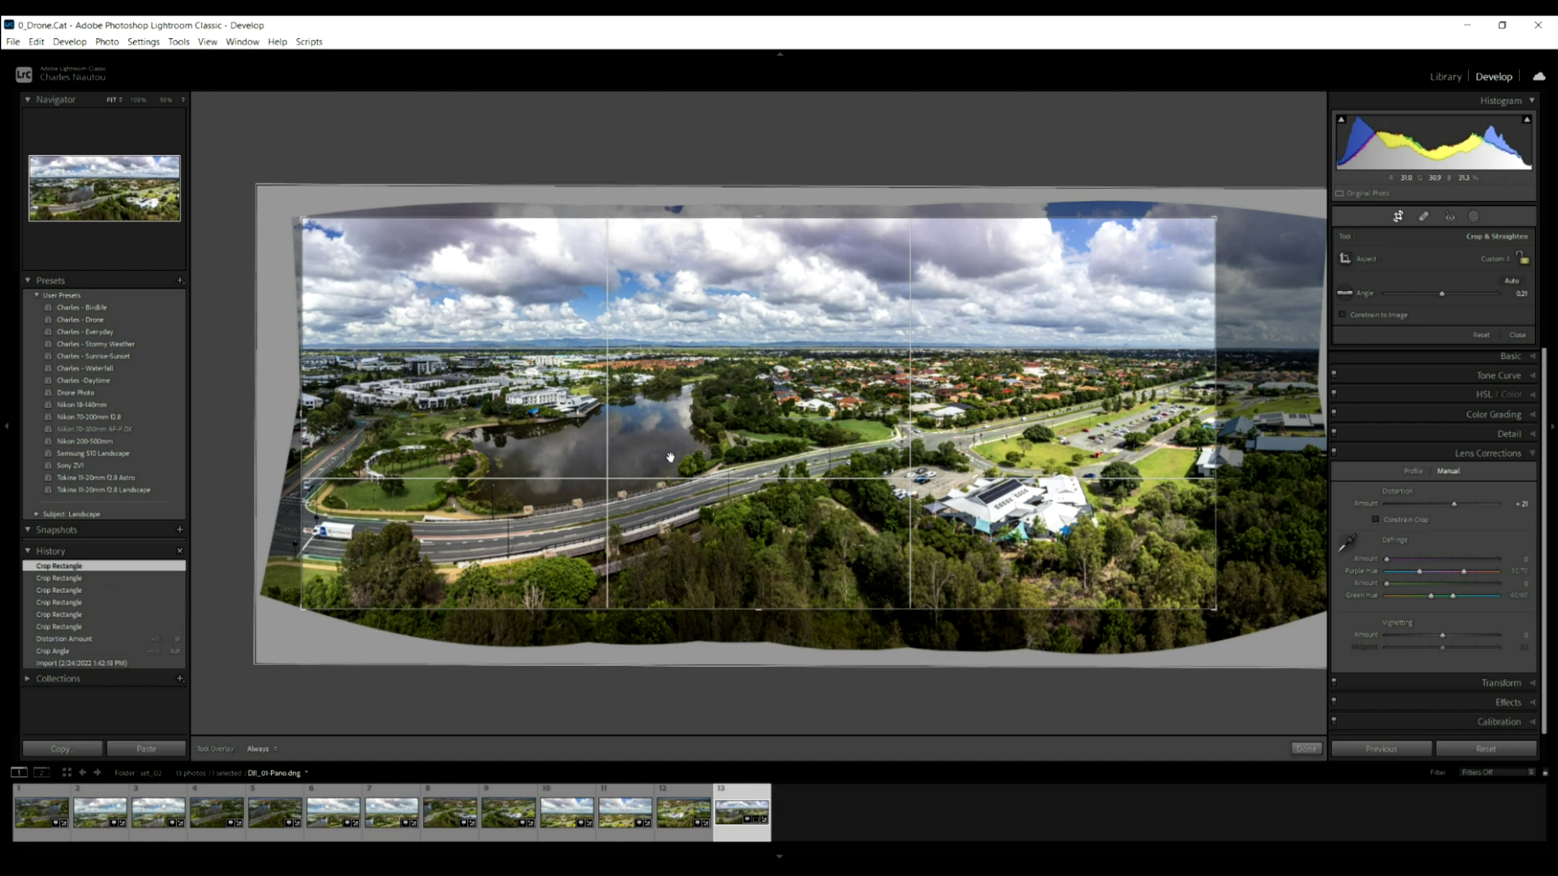
{"action": "left_click", "coordinate": [1306, 748]}
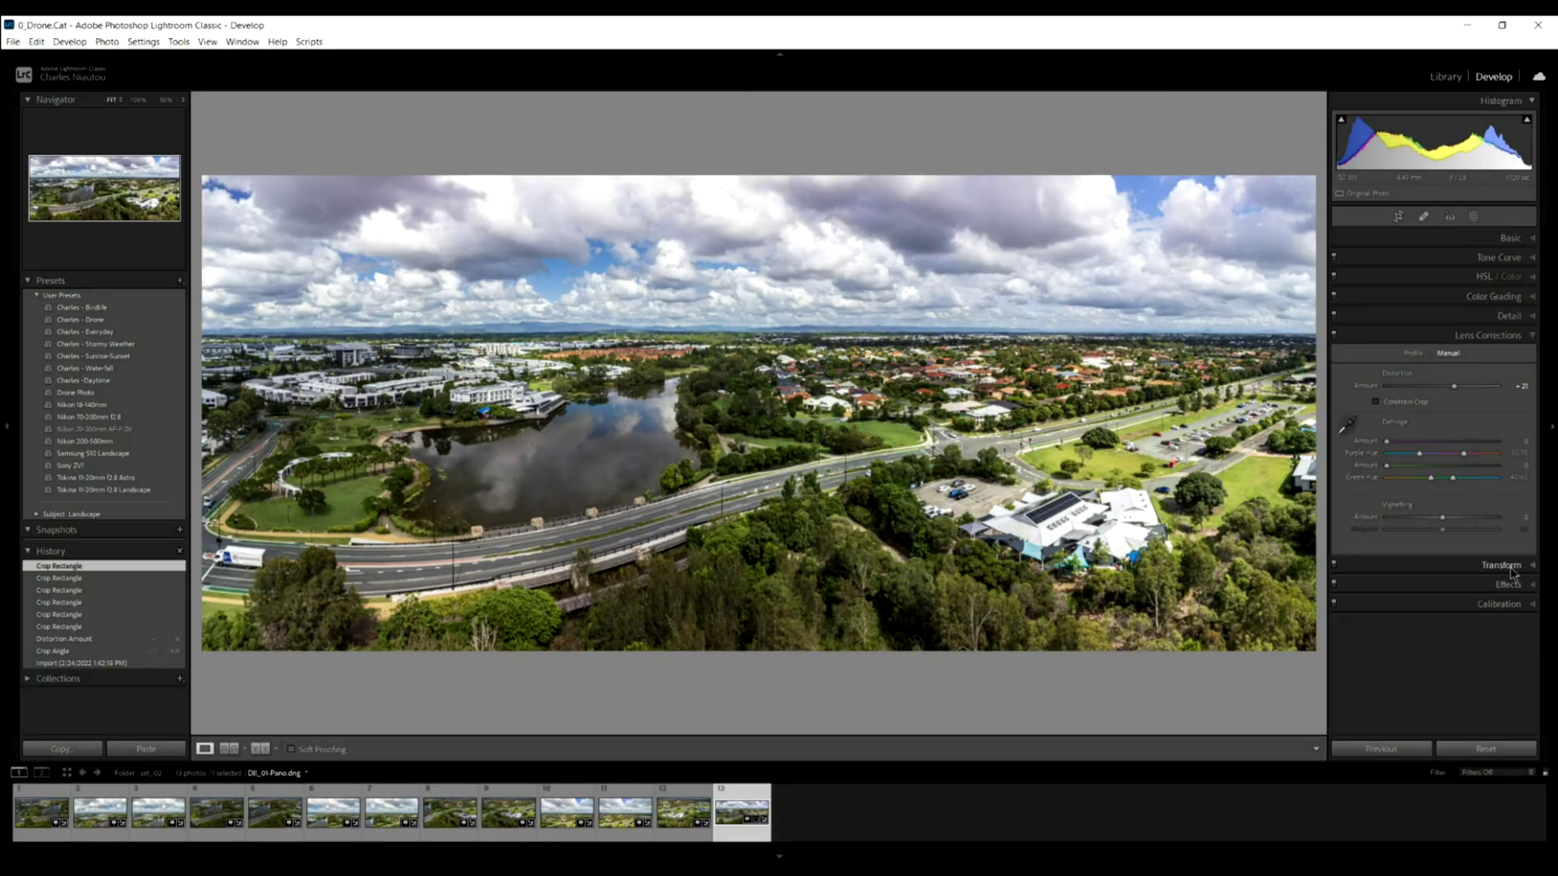
Increase the Transform Aspect slider to stretch the panorama's proportions.
{"action": "left_click", "coordinate": [1511, 572]}
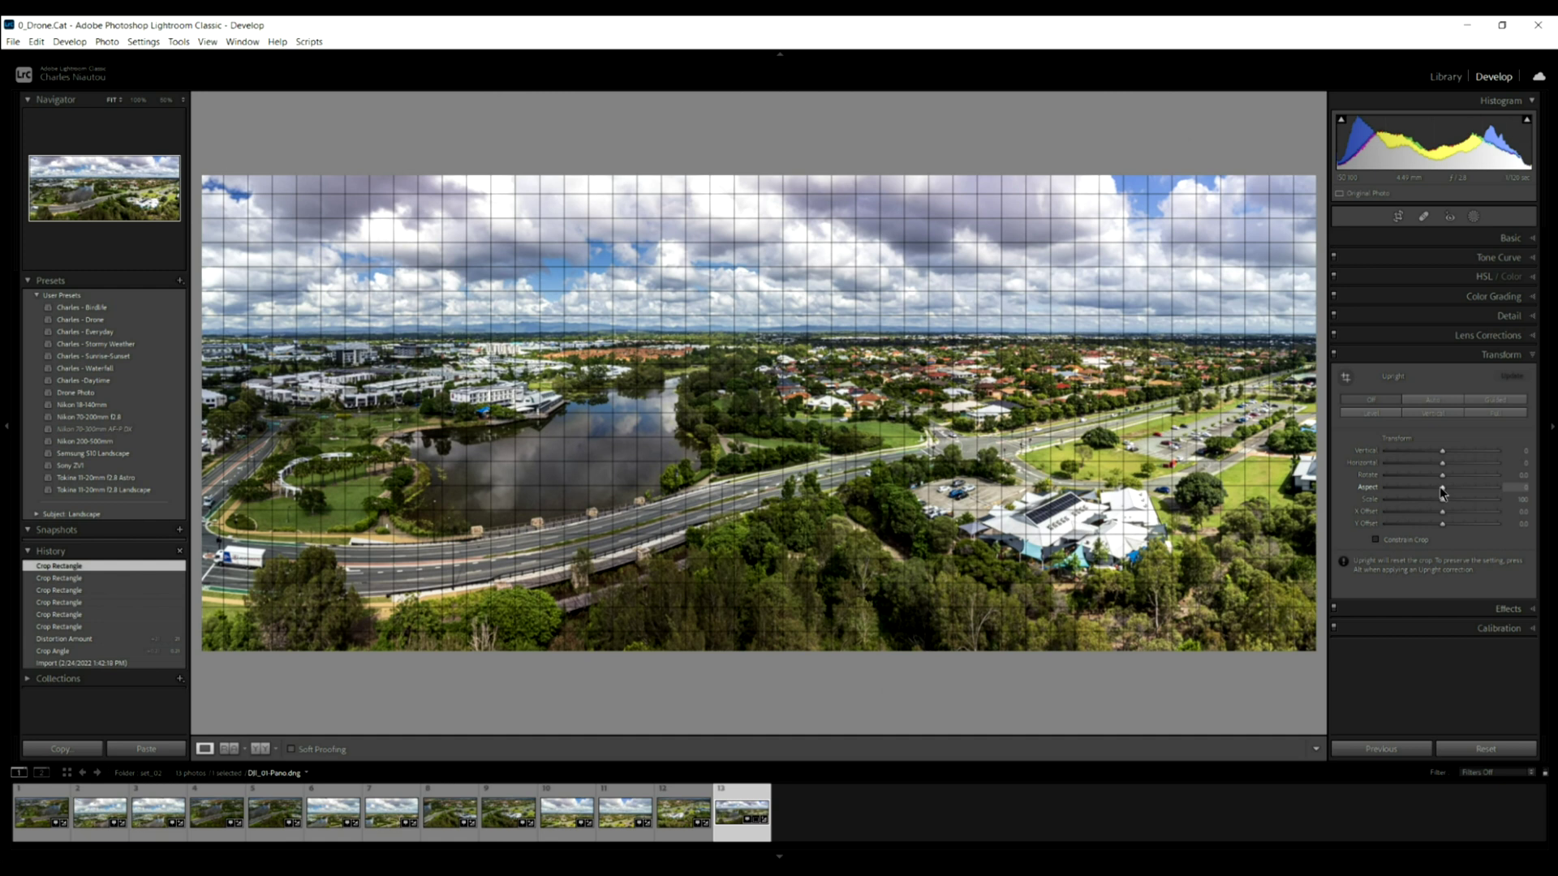
{"action": "left_click_drag", "start_coordinate": [1442, 487], "coordinate": [1454, 487]}
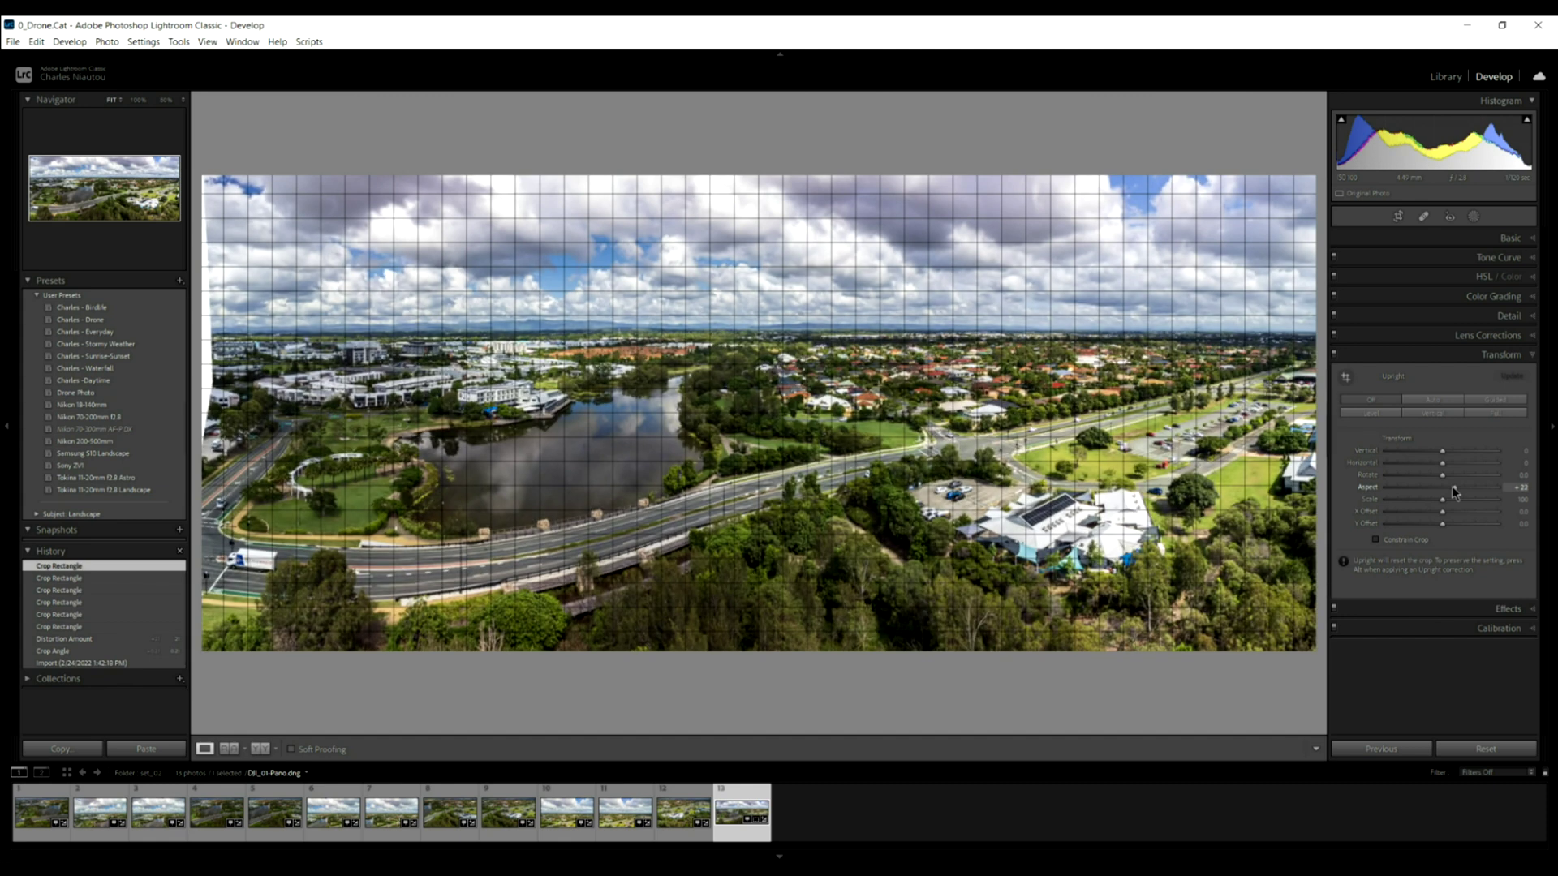
{"action": "left_click_drag", "start_coordinate": [1453, 485], "coordinate": [1468, 486]}
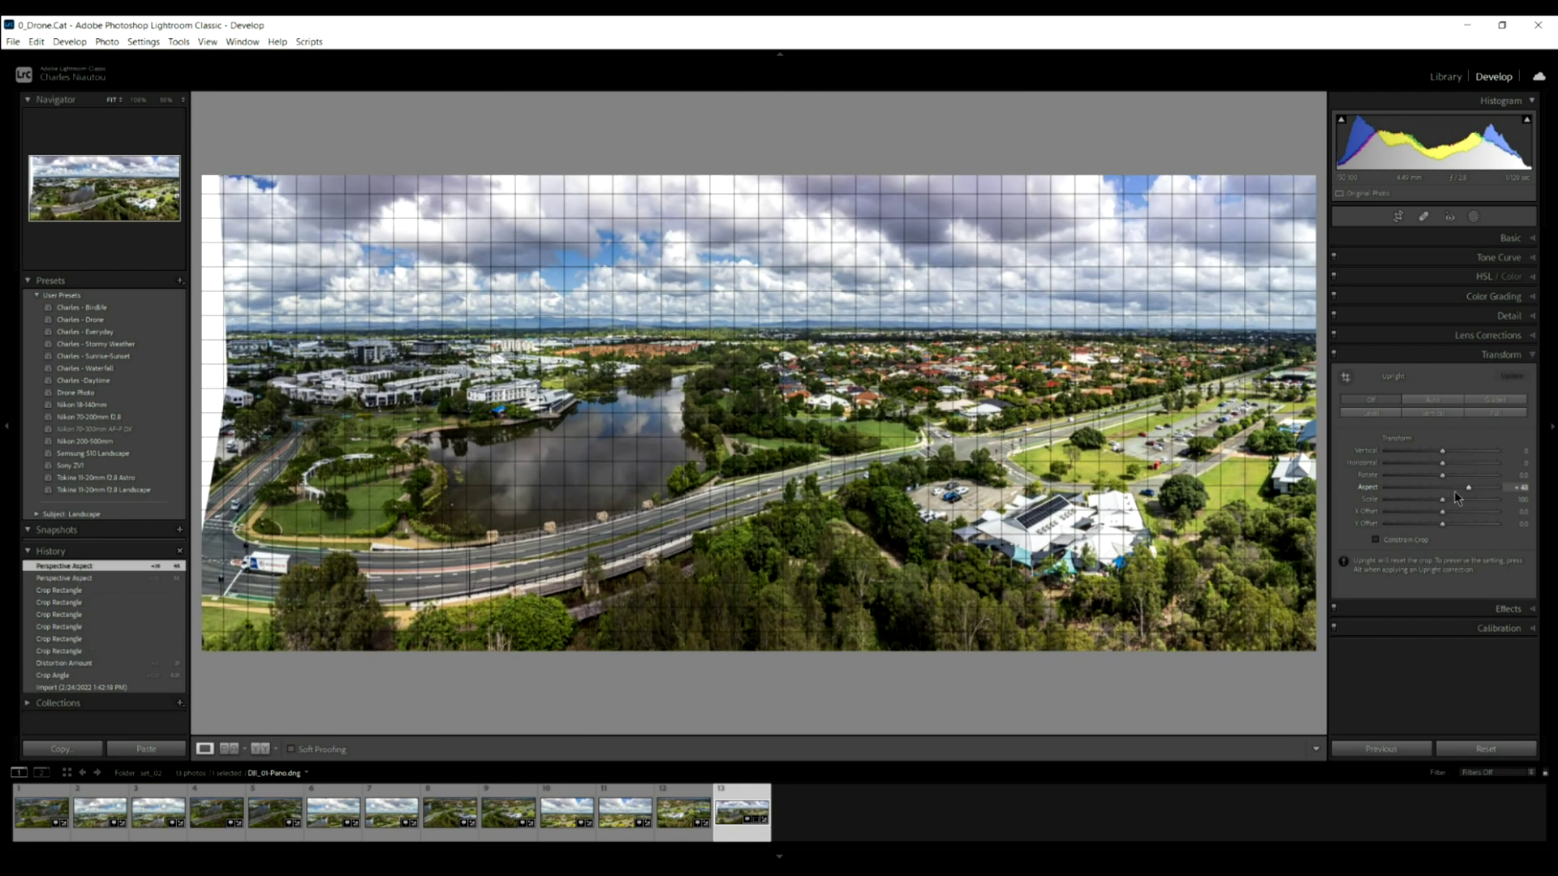
Reopen the crop with R, trim the blank edges left by the aspect change, and commit.
{"action": "key", "text": "r"}
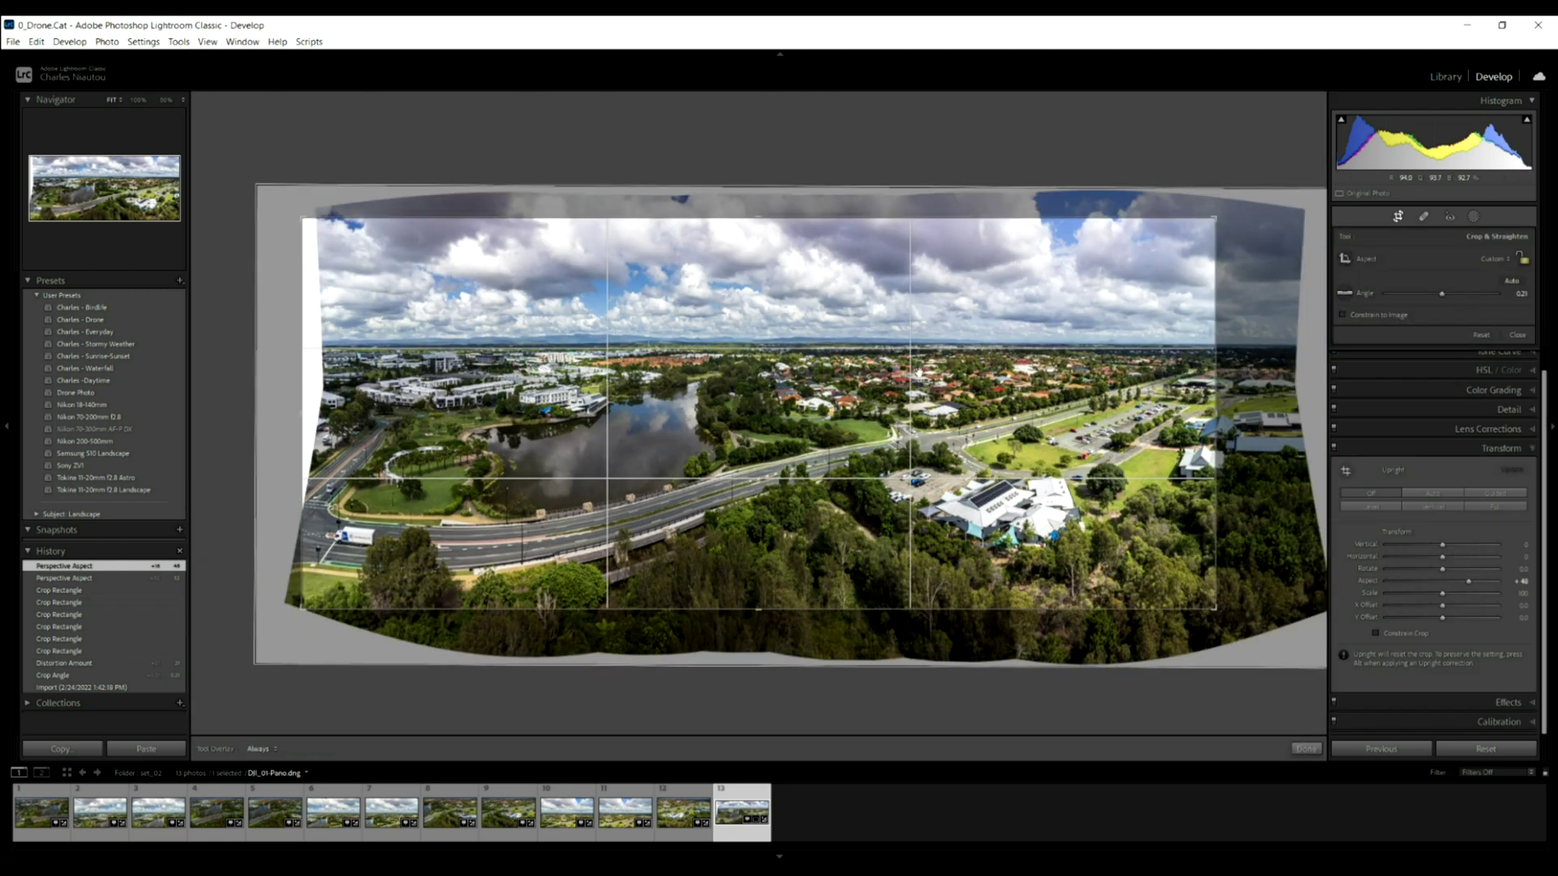
{"action": "left_click_drag", "start_coordinate": [309, 369], "coordinate": [337, 369]}
{"action": "left_click_drag", "start_coordinate": [1207, 513], "coordinate": [1200, 514]}
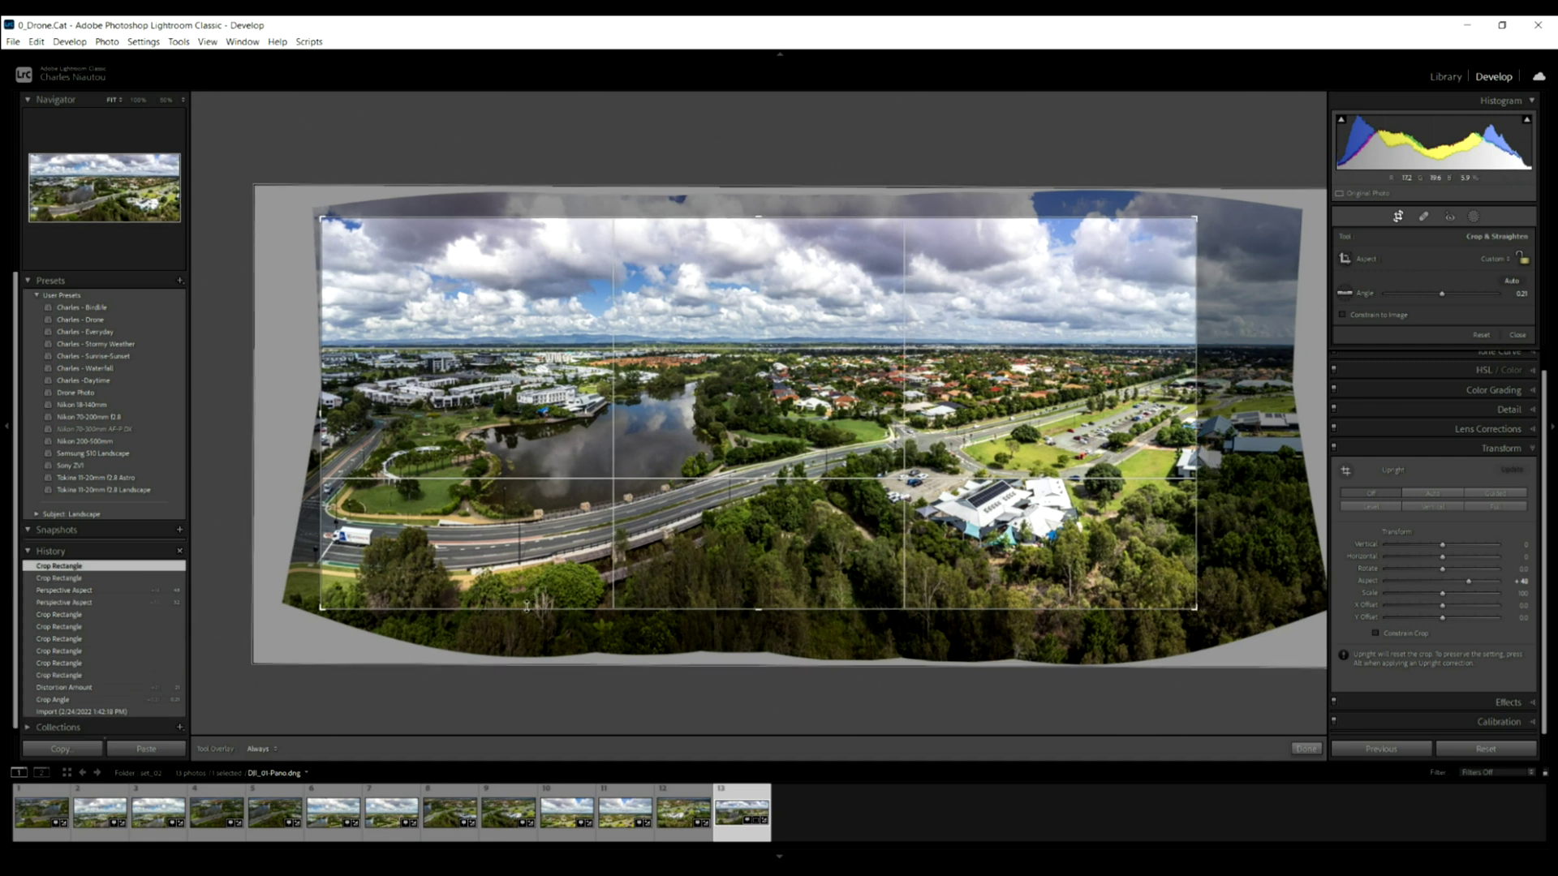
{"action": "left_click_drag", "start_coordinate": [527, 606], "coordinate": [526, 614]}
{"action": "left_click_drag", "start_coordinate": [453, 213], "coordinate": [452, 205]}
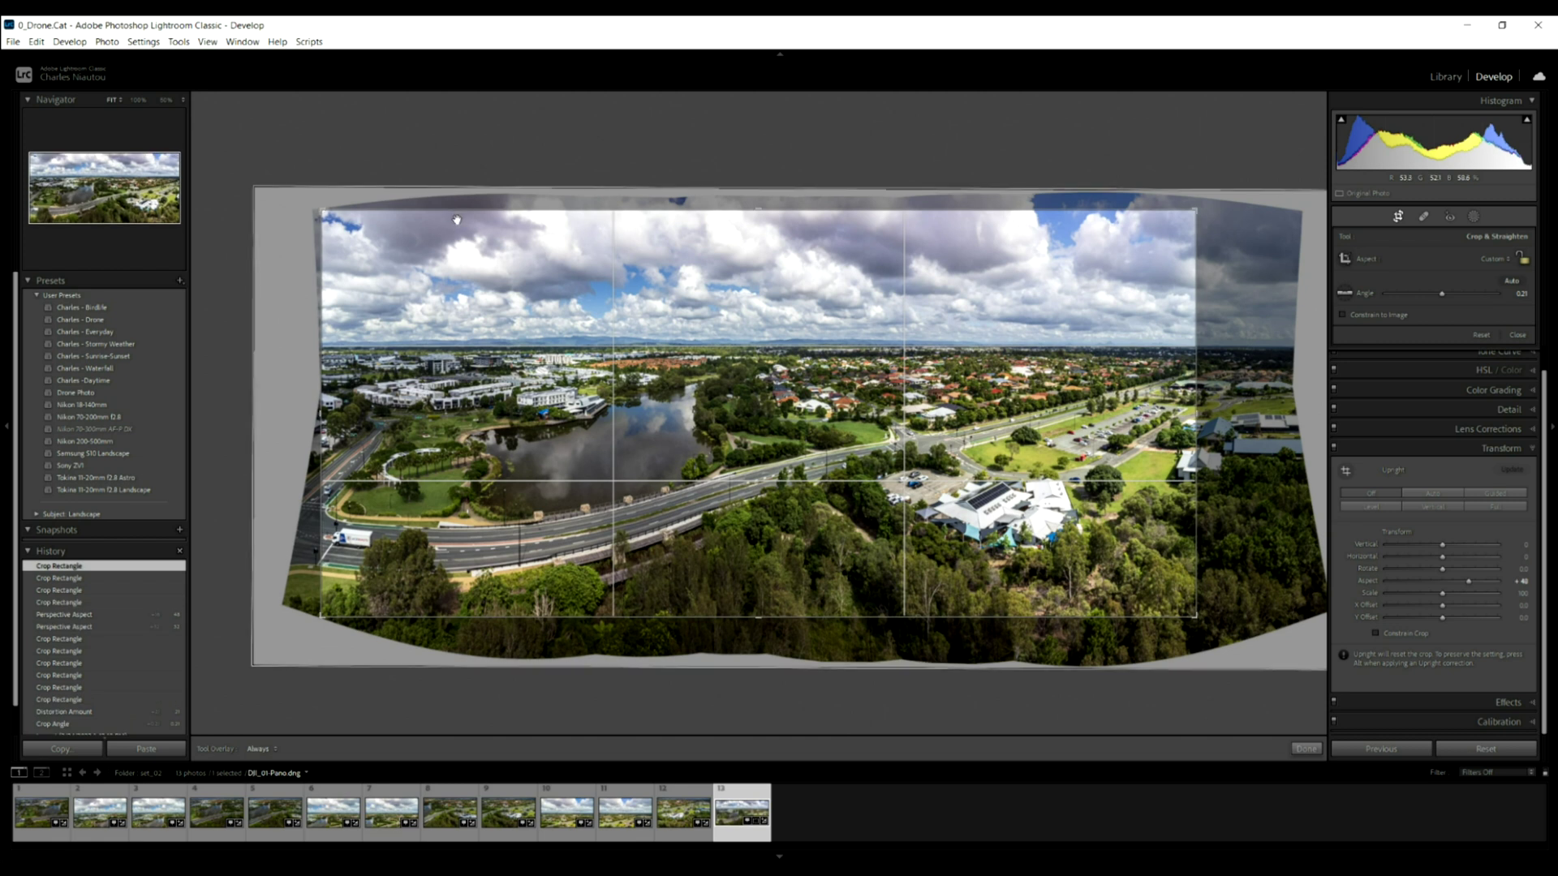
{"action": "left_click", "coordinate": [1306, 749]}
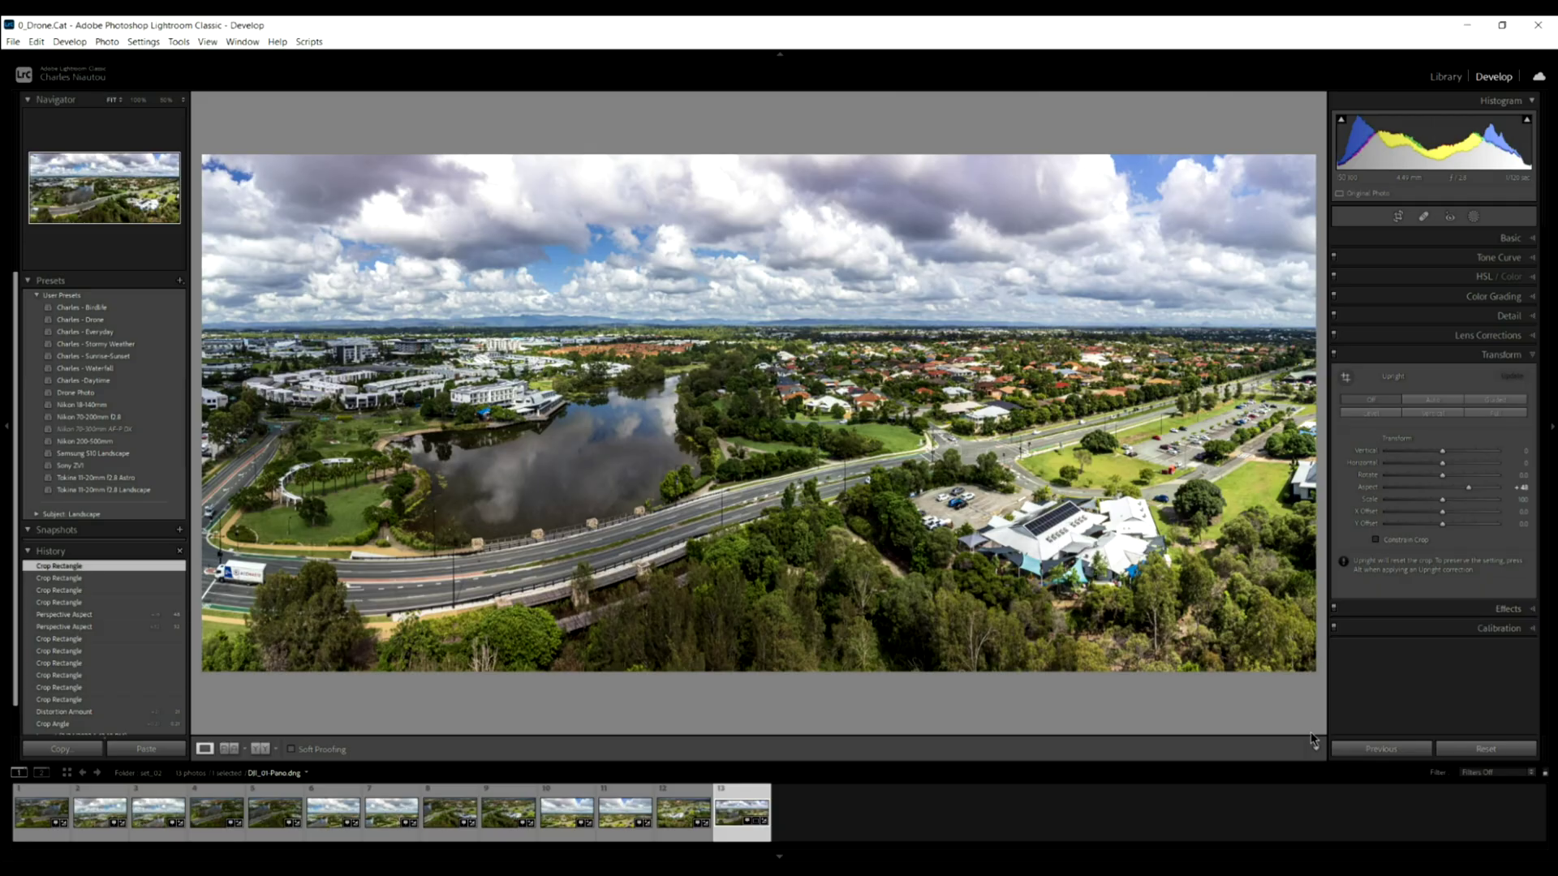
Export the corrected panorama to the hard drive as a quality-100 JPEG.
{"action": "key", "text": "ctrl+shift+e"}
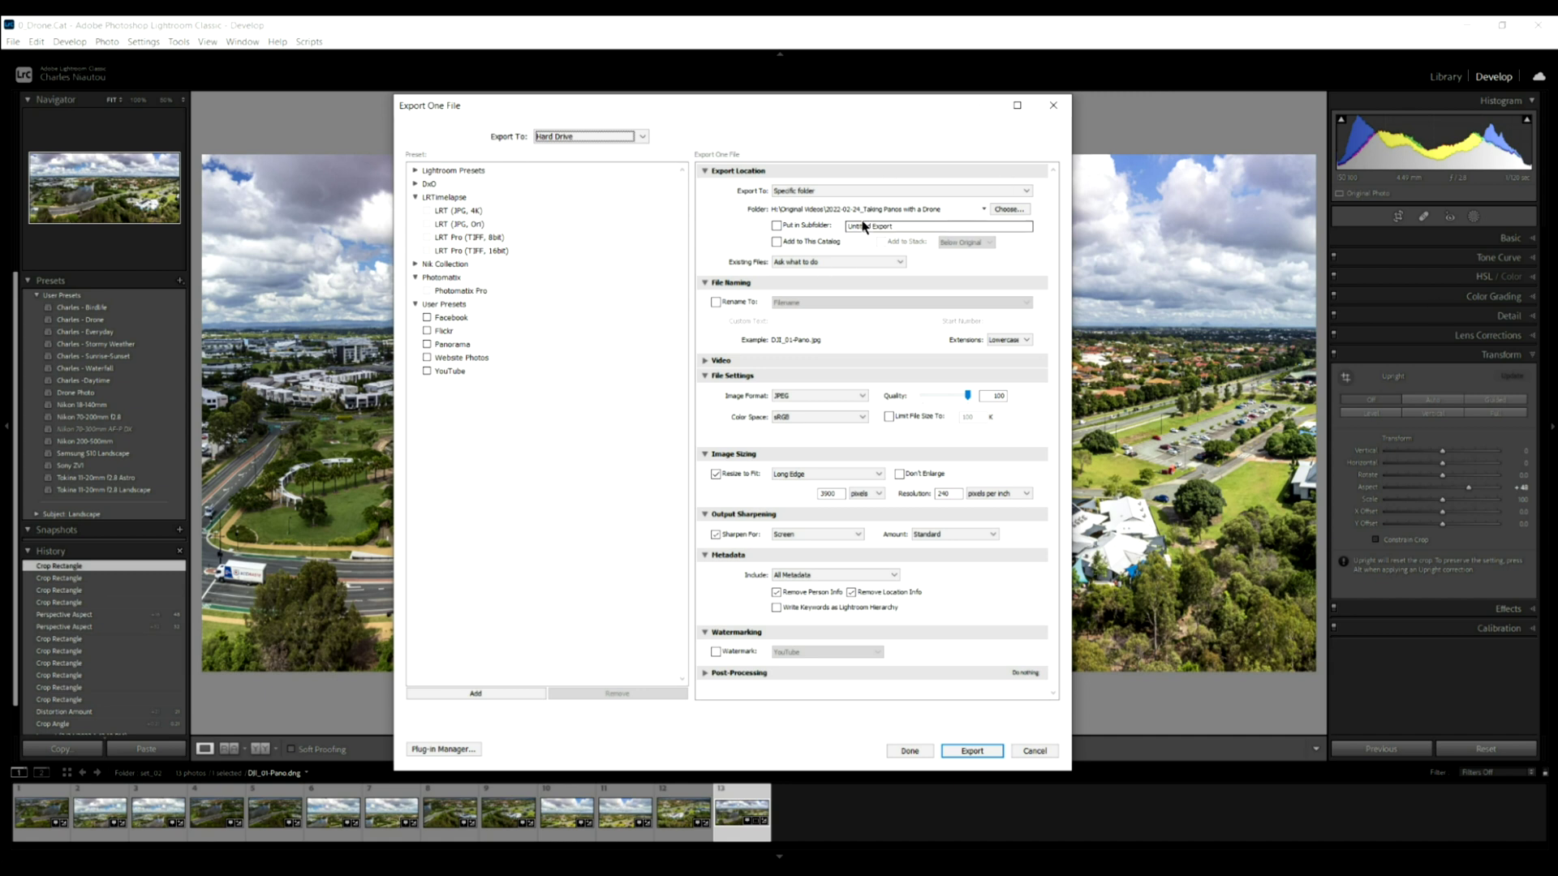
{"action": "left_click", "coordinate": [990, 757]}
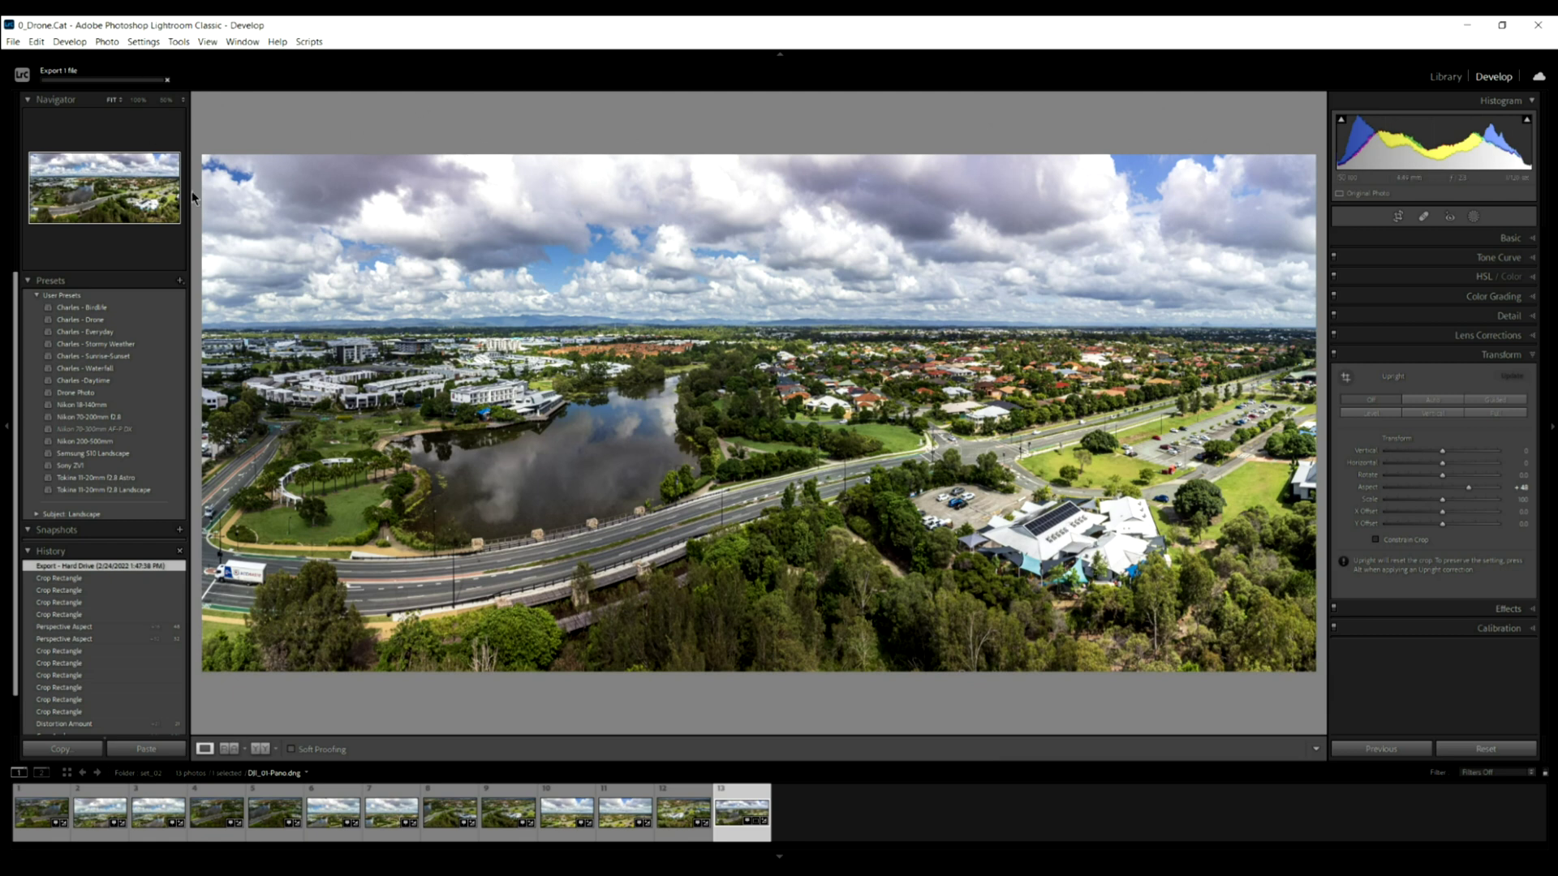